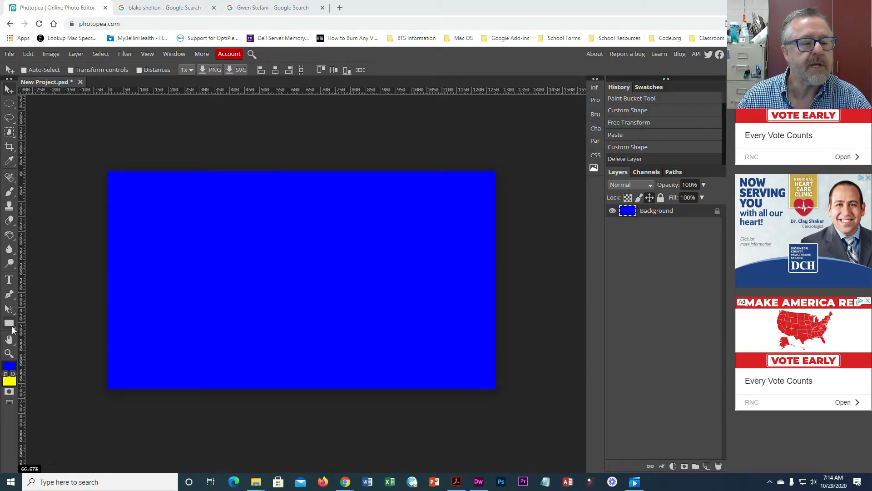
{"action": "left_click", "coordinate": [9, 103]}
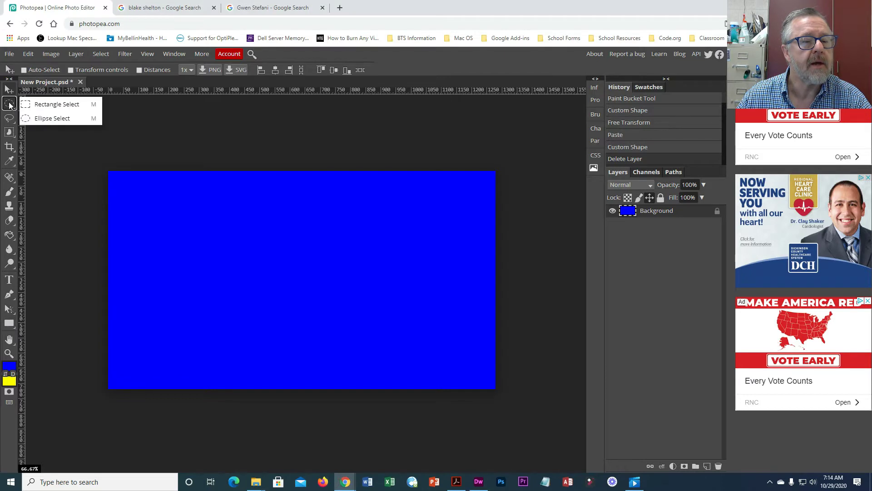
{"action": "left_click", "coordinate": [28, 118]}
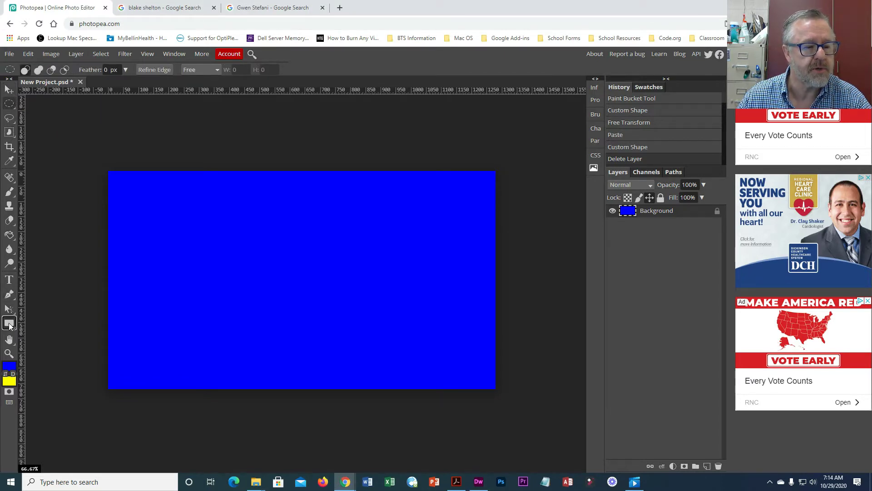
- Search the Custom Shape tool's shapes for "Star" and choose the solid five-pointed star
{"action": "left_click", "coordinate": [10, 325]}
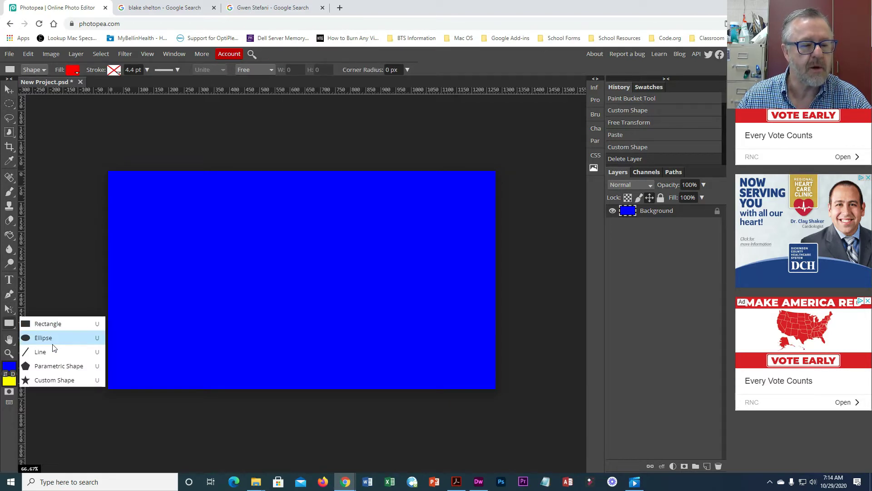
{"action": "left_click", "coordinate": [58, 381]}
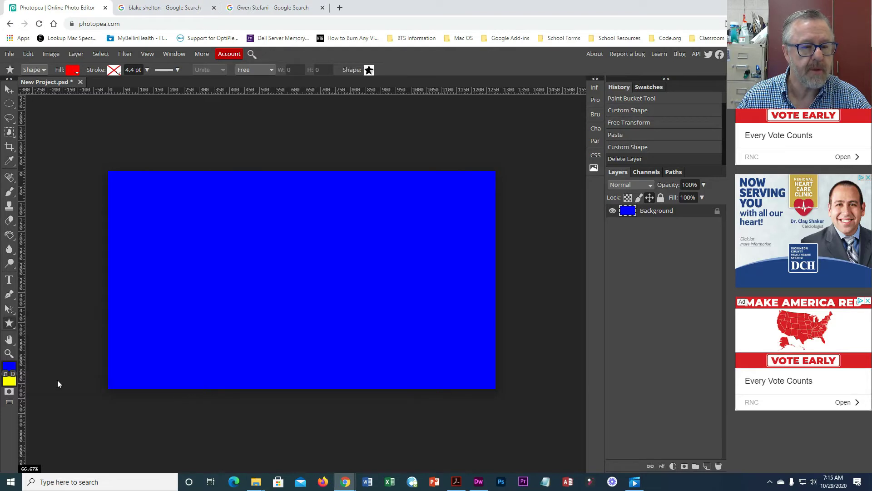
{"action": "left_click", "coordinate": [370, 70]}
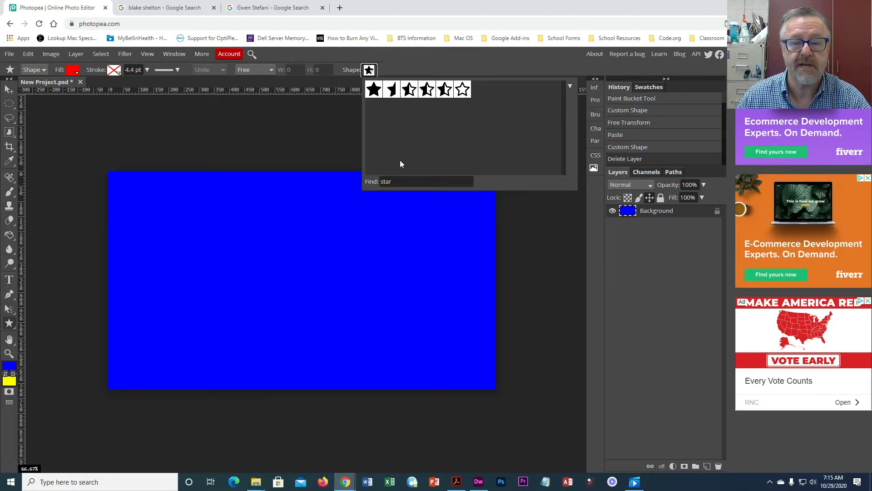
{"action": "left_click_drag", "start_coordinate": [398, 182], "coordinate": [370, 182]}
{"action": "key", "text": "BackSpace"}
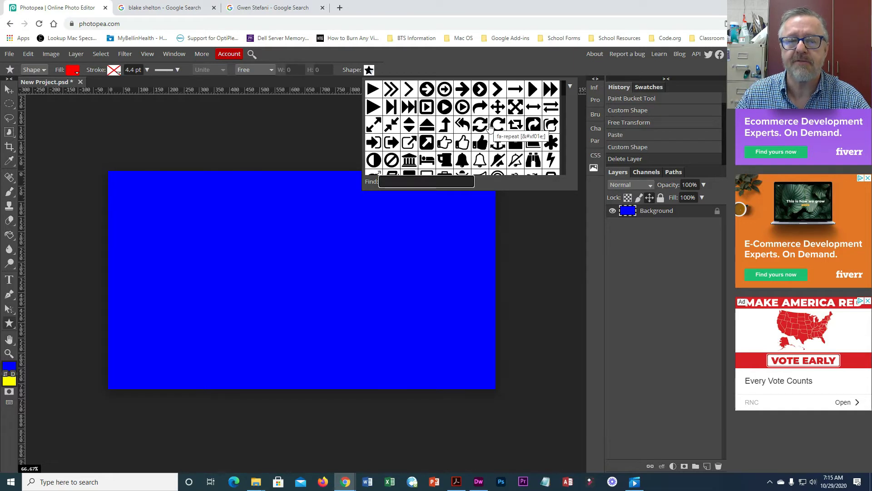
{"action": "type", "text": "Star"}
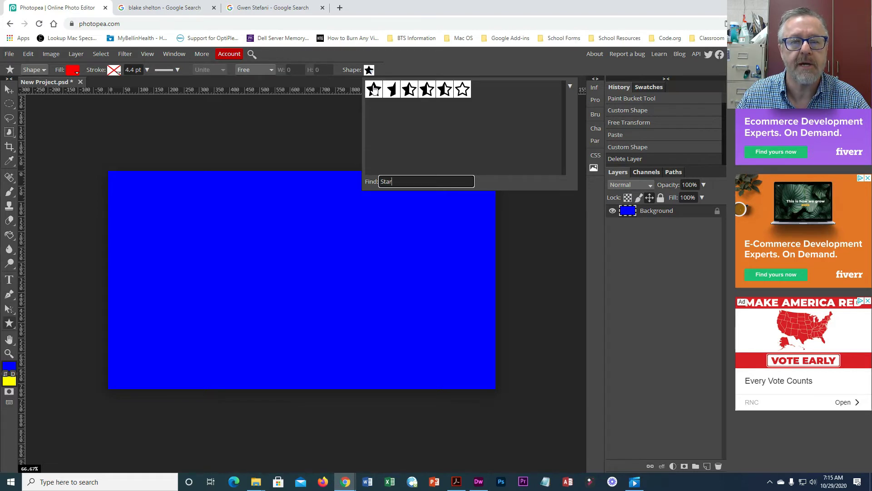
{"action": "left_click", "coordinate": [374, 89]}
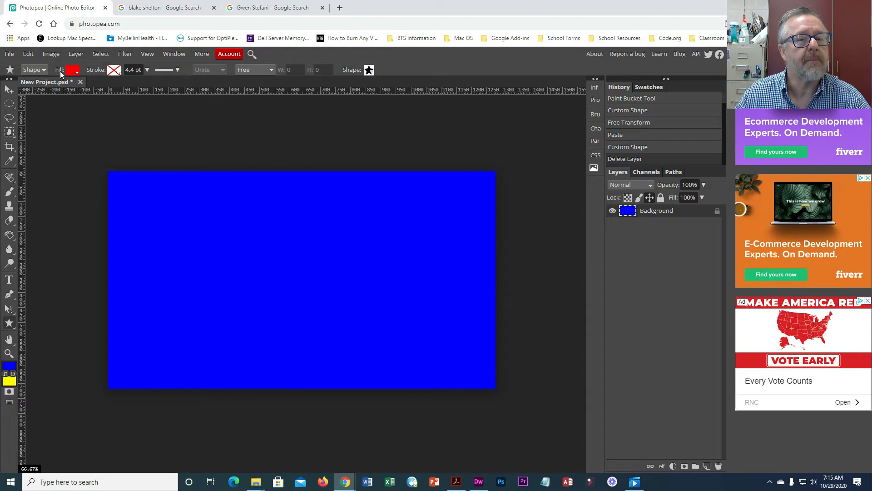
- Draw a red star in Shape mode, about 250 px wide, in the left part of the blue canvas
{"action": "left_click", "coordinate": [40, 70]}
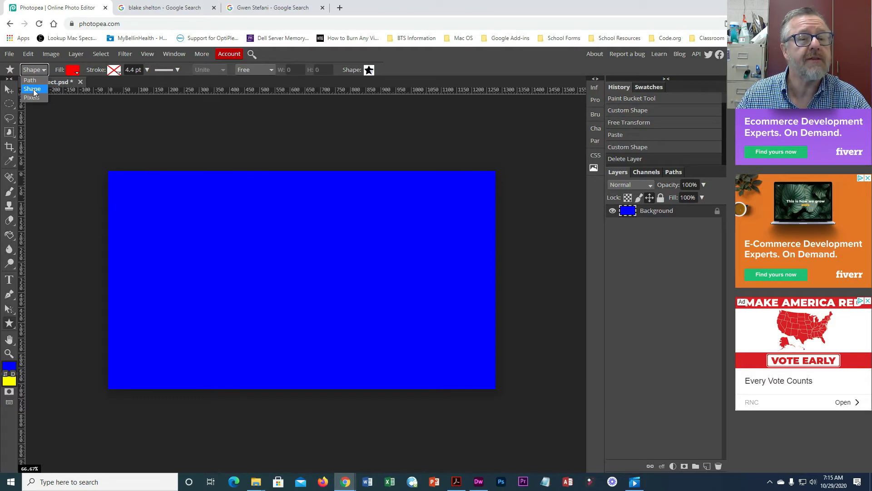
{"action": "left_click", "coordinate": [33, 90]}
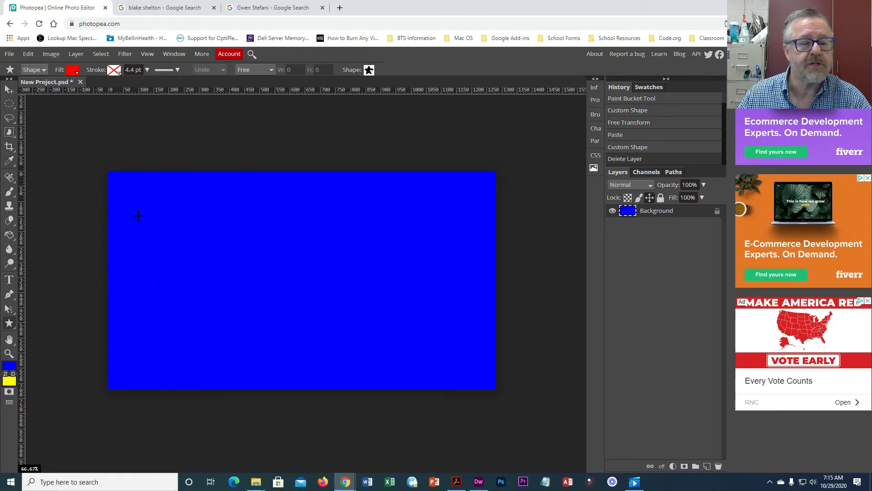
{"action": "left_click_drag", "start_coordinate": [138, 214], "coordinate": [219, 329]}
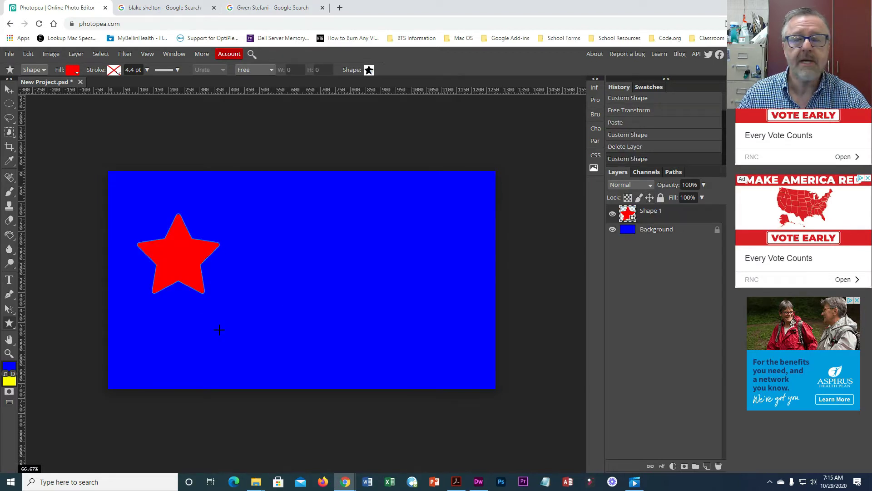
- Rename the red star's layer as Star
{"action": "double_click", "coordinate": [649, 216]}
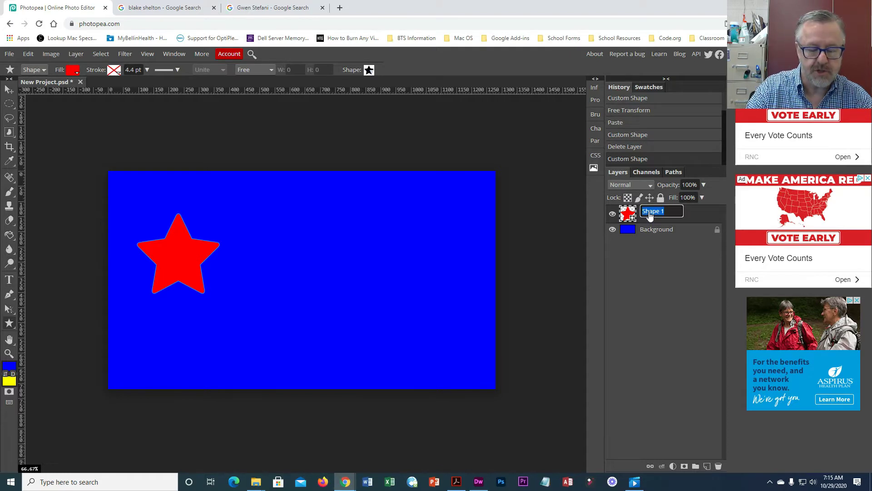
{"action": "type", "text": "Star"}
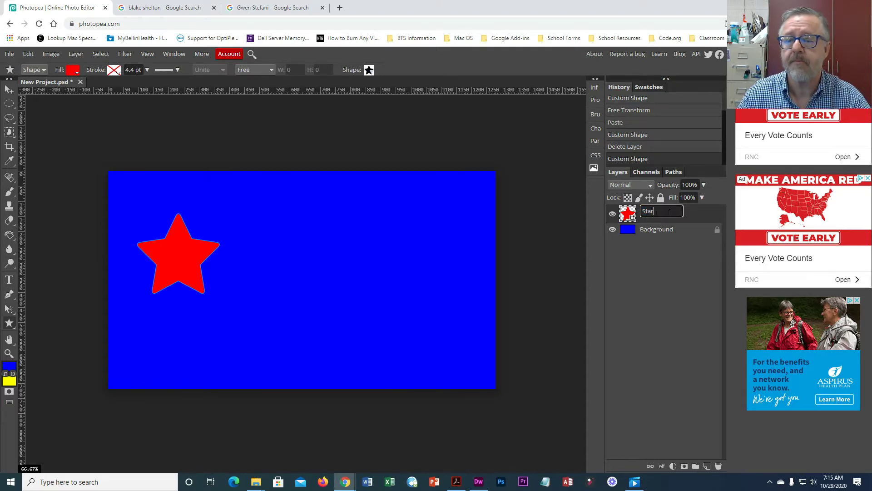
{"action": "key", "text": "Return"}
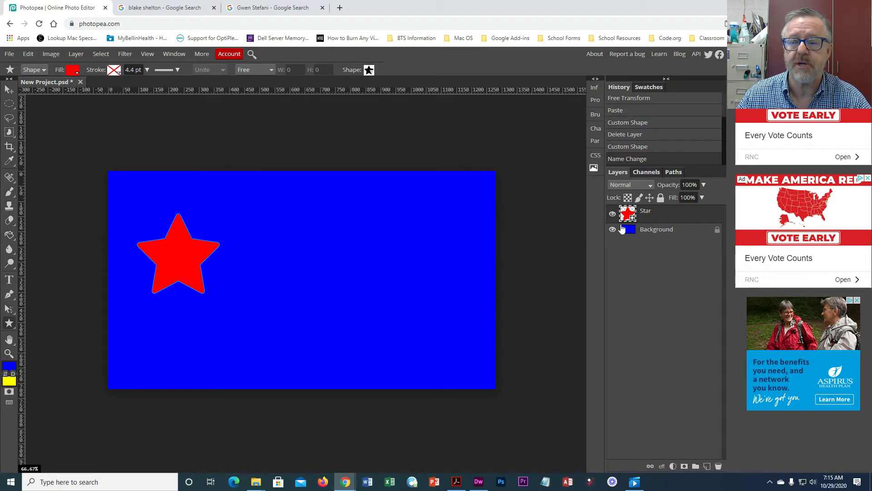
- Hide the Star layer and cut its star outline out of the Background layer, leaving nothing selected
{"action": "left_click", "coordinate": [612, 213]}
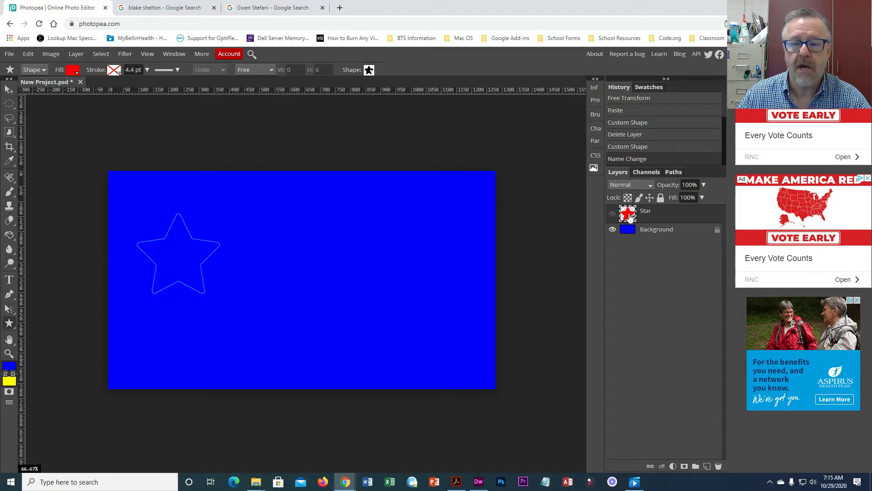
{"action": "left_click", "coordinate": [629, 217], "text": "ctrl"}
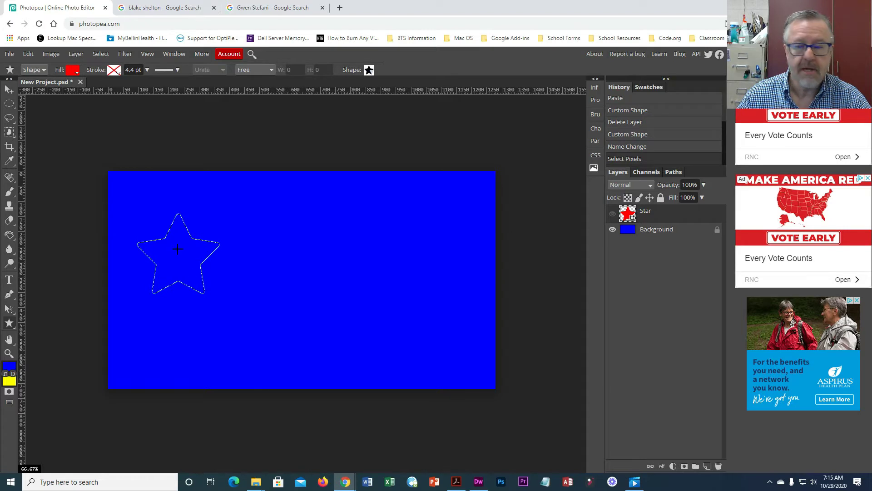
{"action": "left_click", "coordinate": [635, 233]}
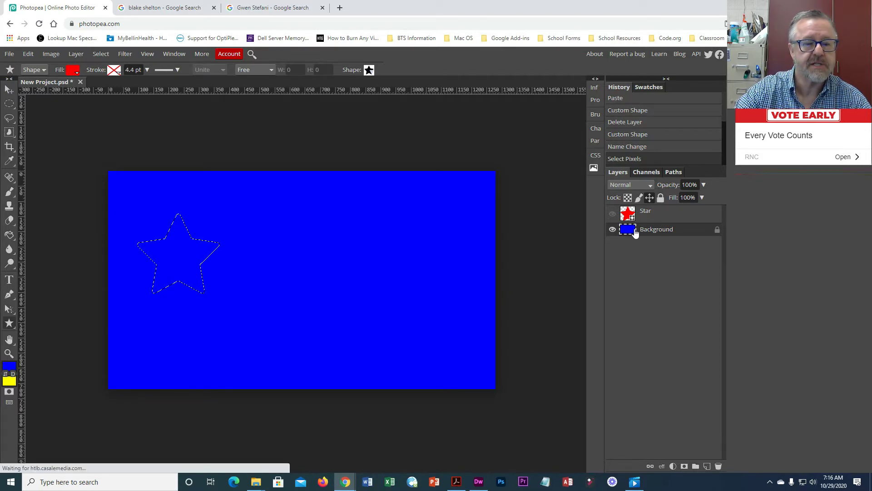
{"action": "key", "text": "Delete"}
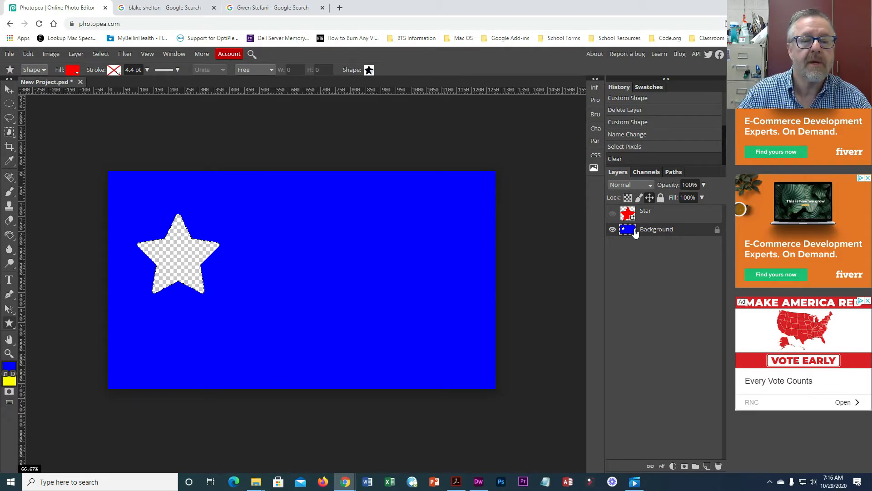
{"action": "key", "text": "ctrl+d"}
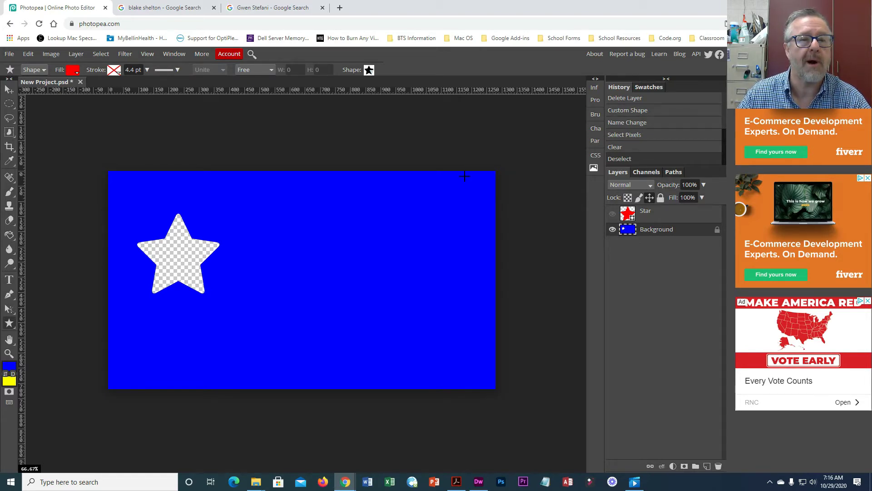
- Copy the enlarged Blake Shelton photo from the Google image results and paste it into the Photopea project, placed near the canvas centre
{"action": "left_click", "coordinate": [159, 5]}
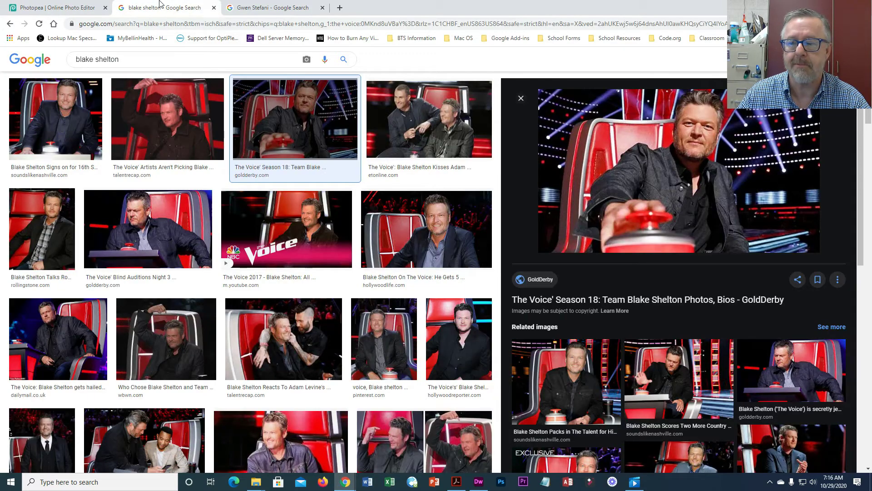
{"action": "right_click", "coordinate": [676, 156]}
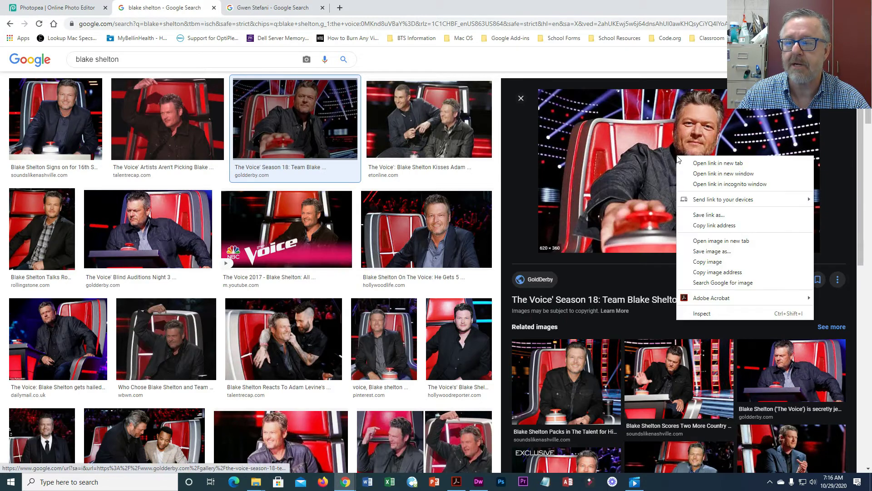
{"action": "left_click", "coordinate": [719, 263]}
{"action": "left_click", "coordinate": [50, 9]}
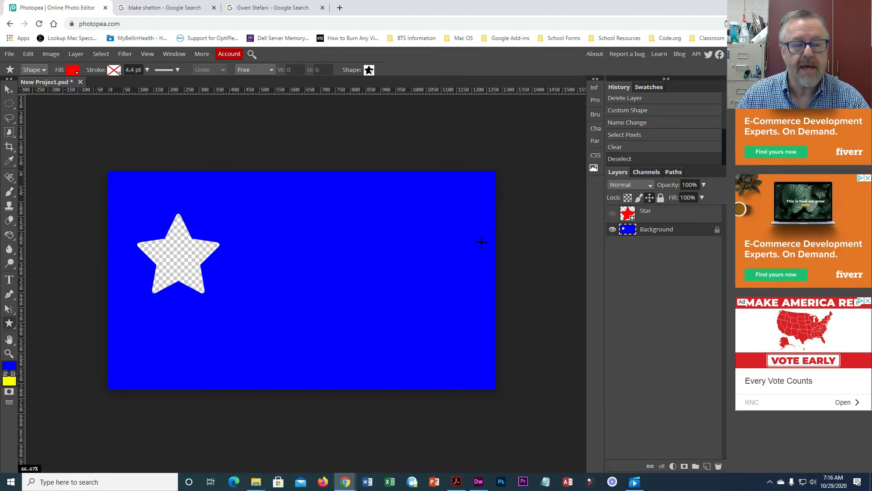
{"action": "key", "text": "ctrl+v"}
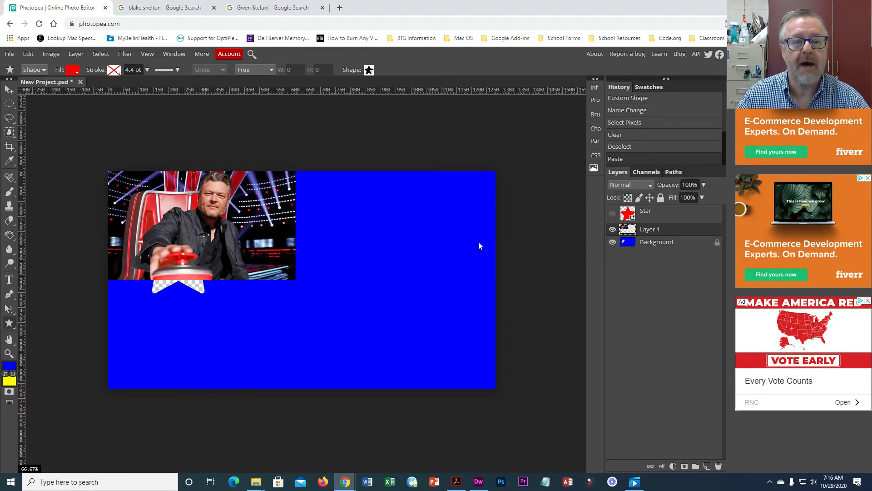
{"action": "left_click", "coordinate": [9, 90]}
{"action": "left_click_drag", "start_coordinate": [249, 241], "coordinate": [346, 278]}
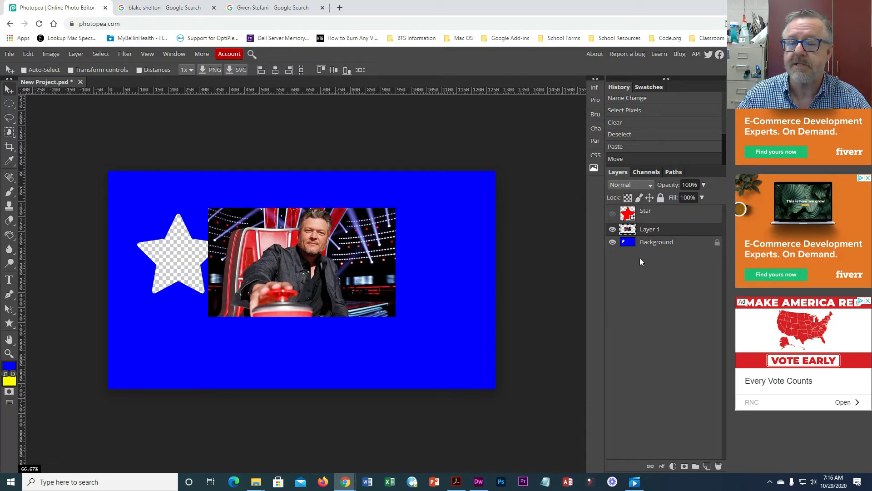
- Unlock and raise the Background layer above the photo layer, and position the photo so the face fills the star cutout
{"action": "left_click", "coordinate": [717, 244]}
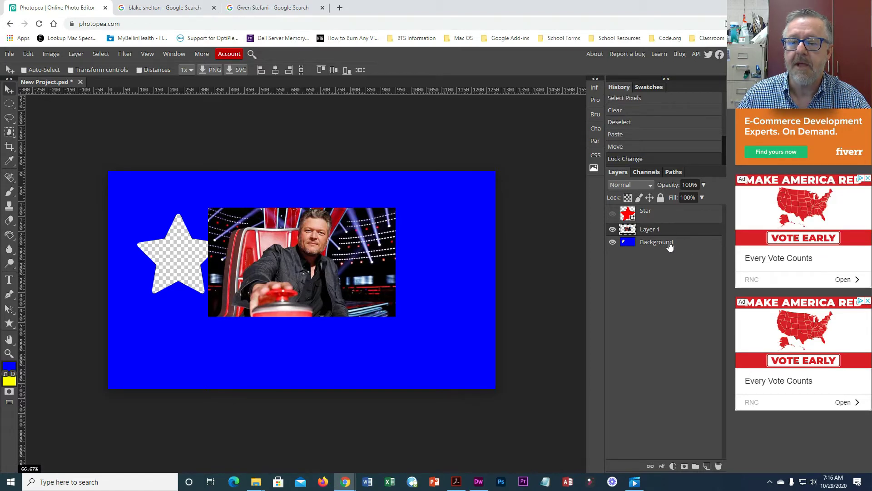
{"action": "left_click_drag", "start_coordinate": [659, 245], "coordinate": [657, 224]}
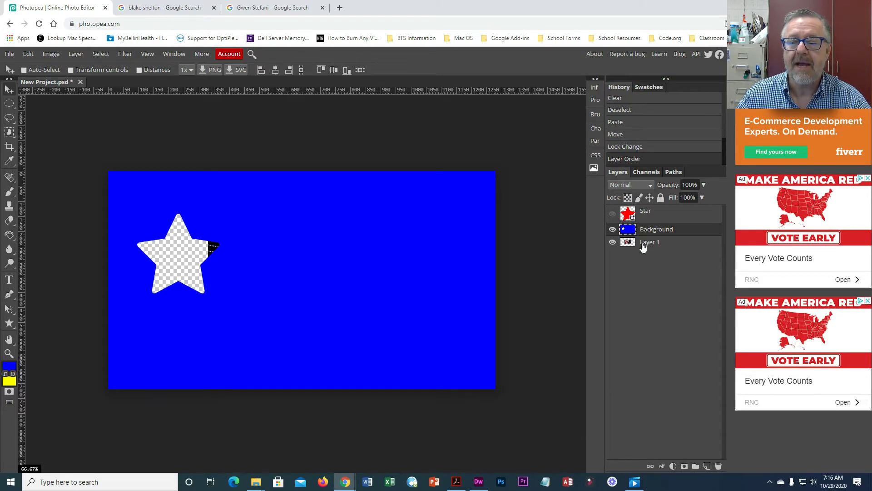
{"action": "left_click", "coordinate": [650, 244]}
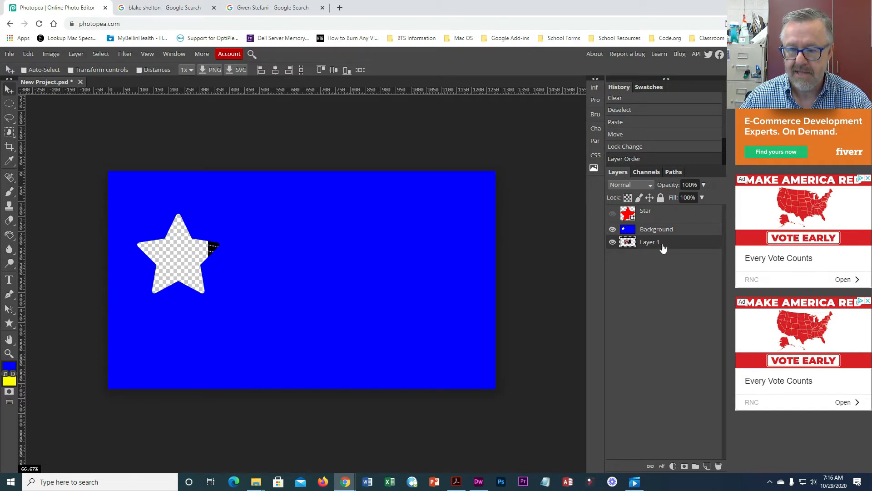
{"action": "left_click_drag", "start_coordinate": [299, 257], "coordinate": [146, 275]}
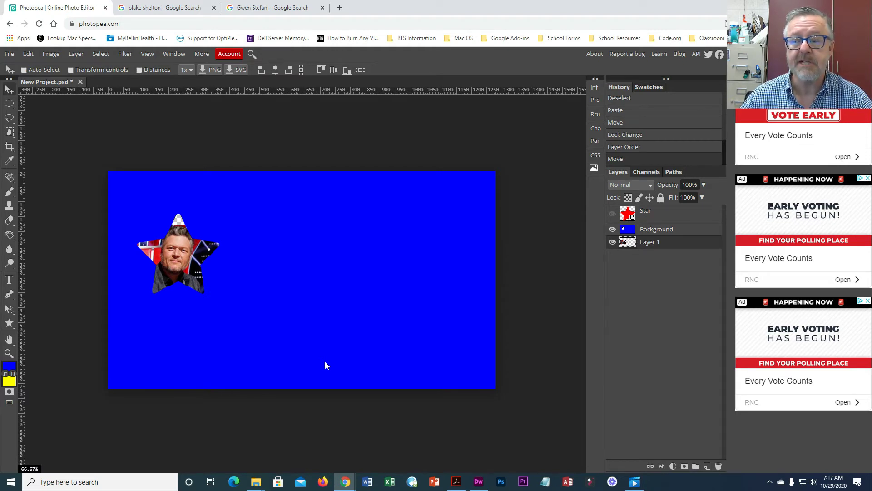
- Rename the photo layer as Blake Shelton
{"action": "double_click", "coordinate": [650, 244]}
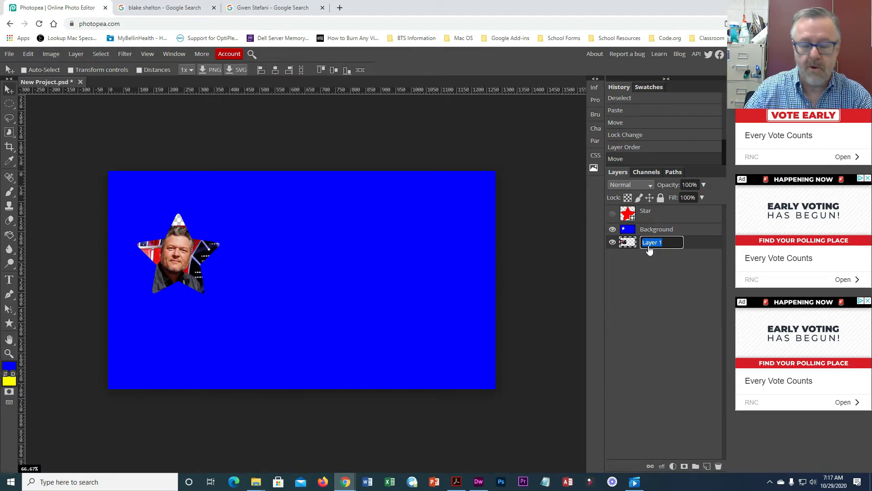
{"action": "type", "text": "Blake She"}
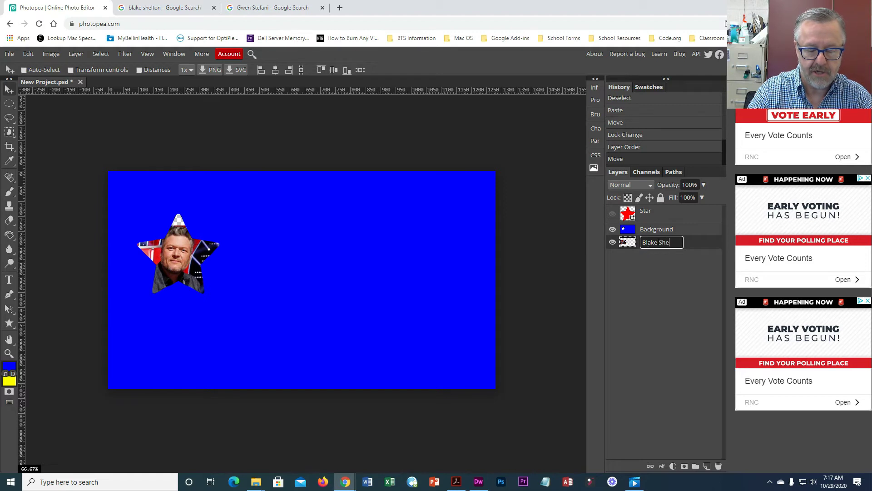
{"action": "type", "text": "lton"}
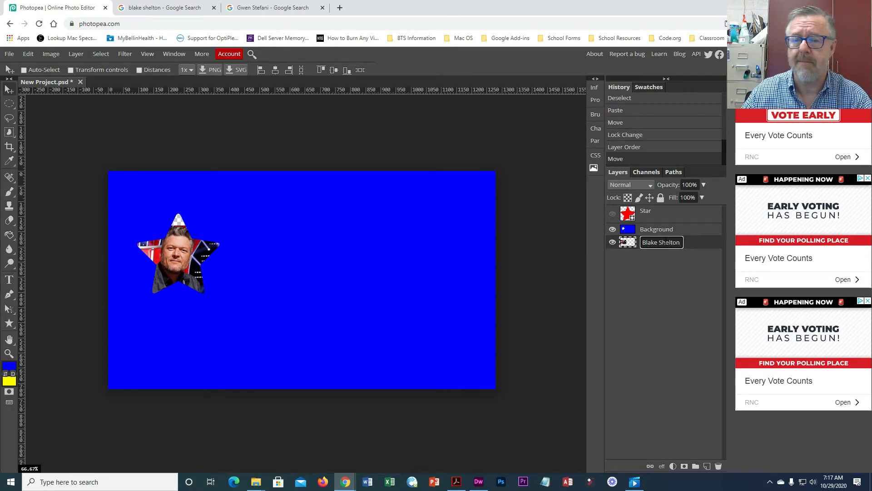
{"action": "key", "text": "Return"}
- Draw a red speech bubble custom shape about 300 px wide on the canvas's right half, directly above the Background layer
{"action": "left_click", "coordinate": [657, 229]}
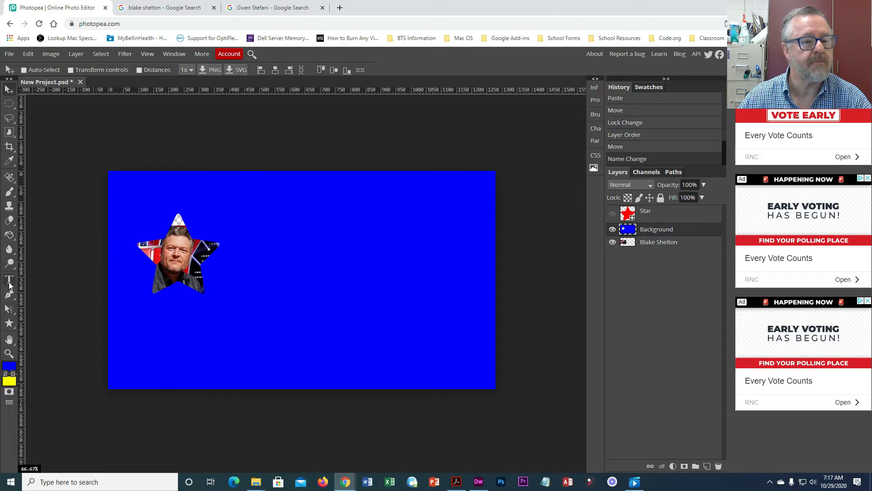
{"action": "left_click", "coordinate": [13, 327]}
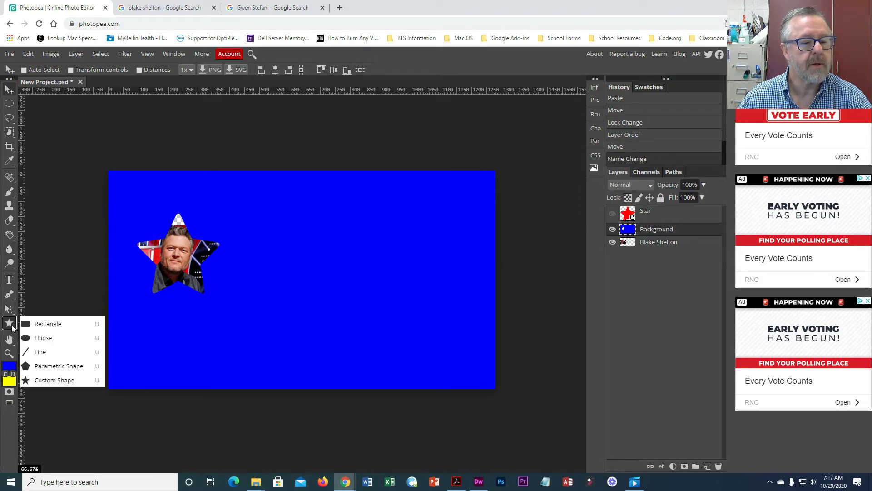
{"action": "left_click", "coordinate": [42, 385]}
{"action": "left_click", "coordinate": [369, 71]}
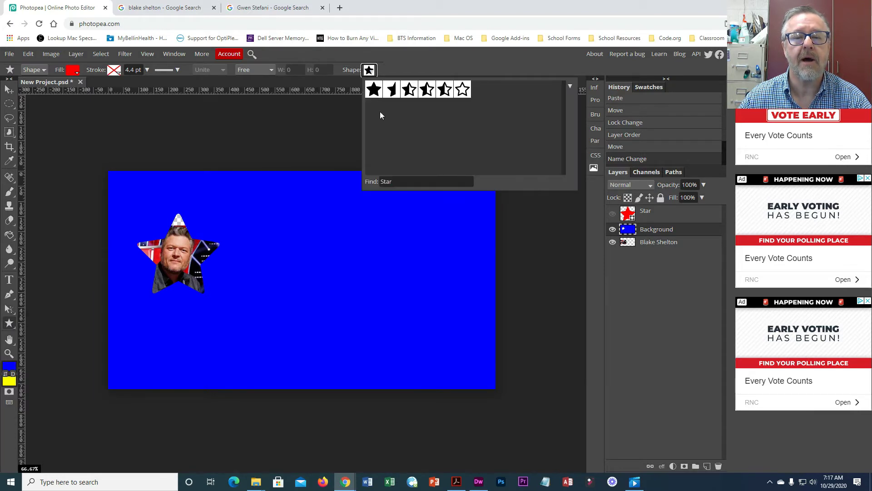
{"action": "double_click", "coordinate": [399, 182]}
{"action": "key", "text": "BackSpace"}
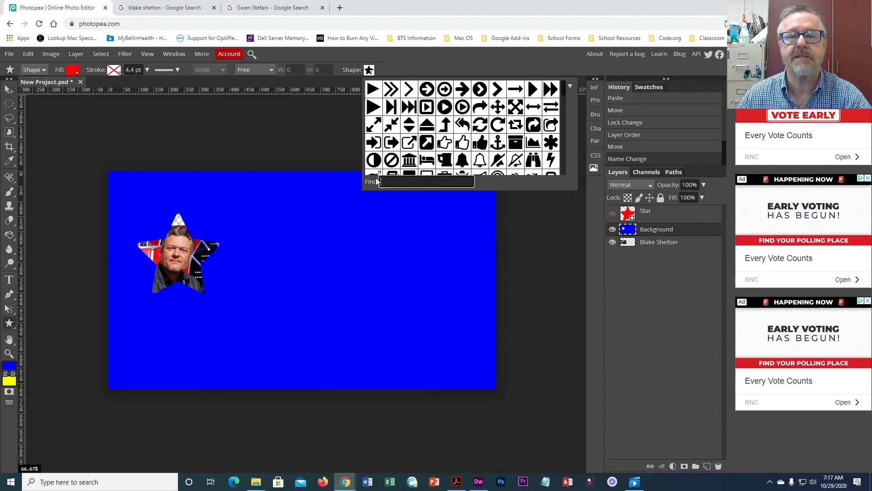
{"action": "scroll", "coordinate": [520, 156], "scroll_direction": "down", "scroll_amount": 5}
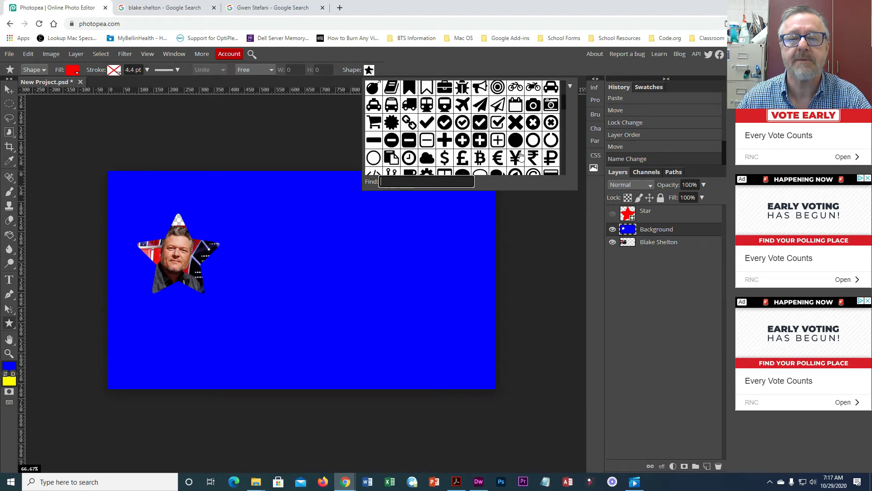
{"action": "scroll", "coordinate": [520, 156], "scroll_direction": "down", "scroll_amount": 1}
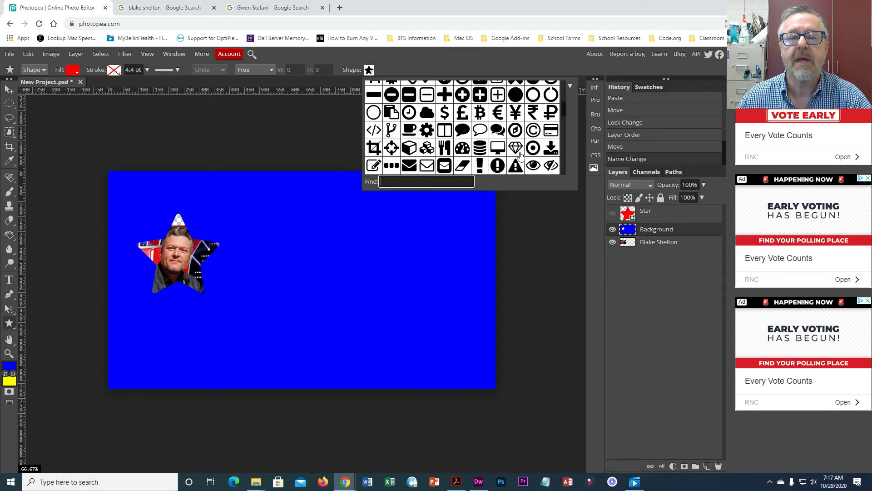
{"action": "left_click", "coordinate": [462, 131]}
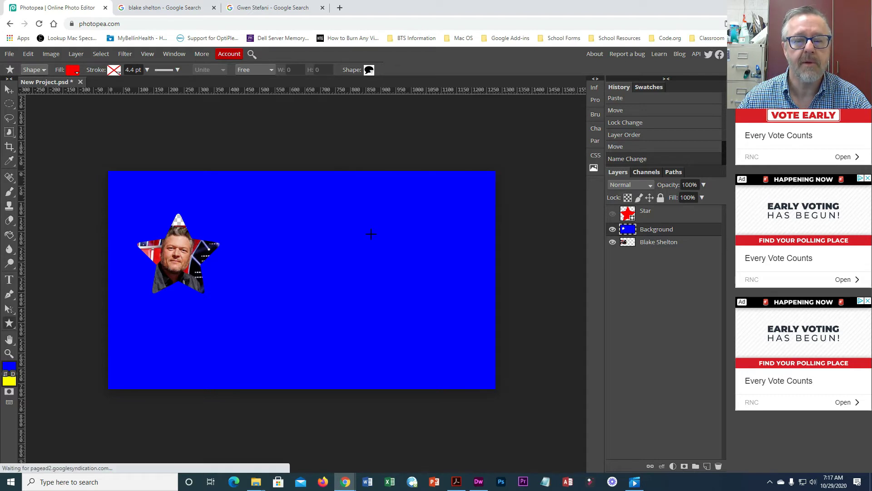
{"action": "left_click_drag", "start_coordinate": [344, 218], "coordinate": [435, 294]}
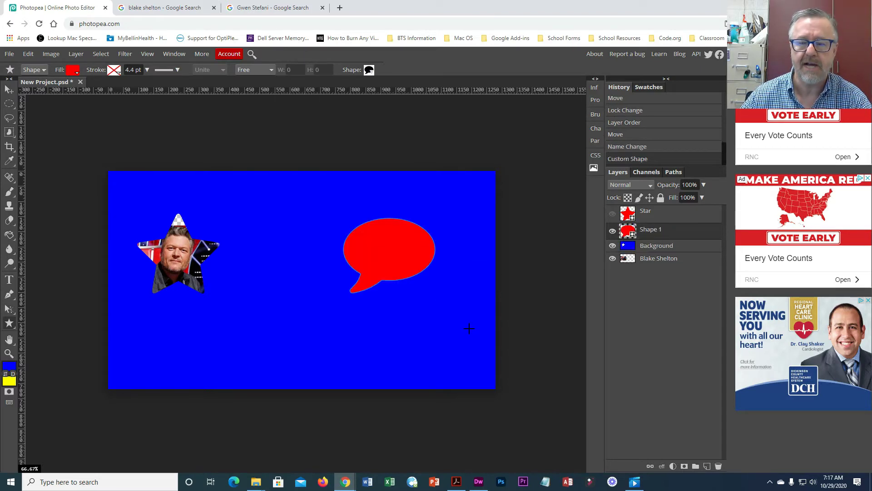
- Rename the speech bubble shape layer as Bubble
{"action": "double_click", "coordinate": [656, 230]}
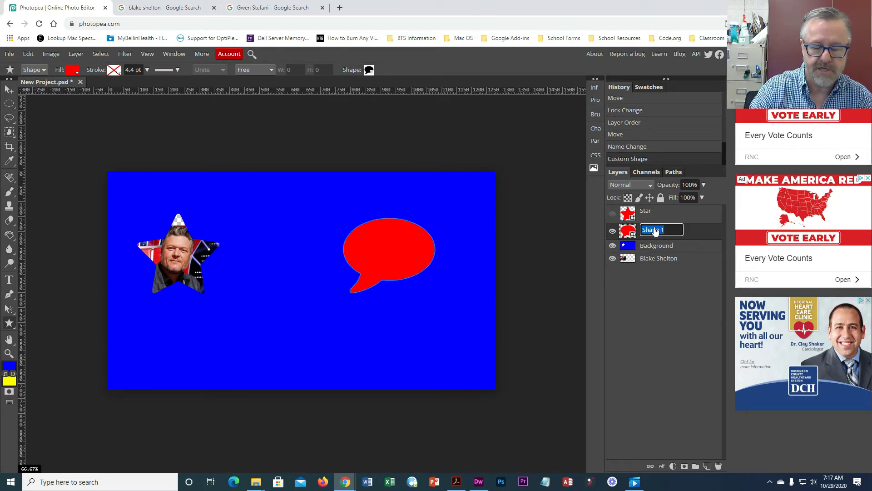
{"action": "type", "text": "Bubble"}
{"action": "key", "text": "Return"}
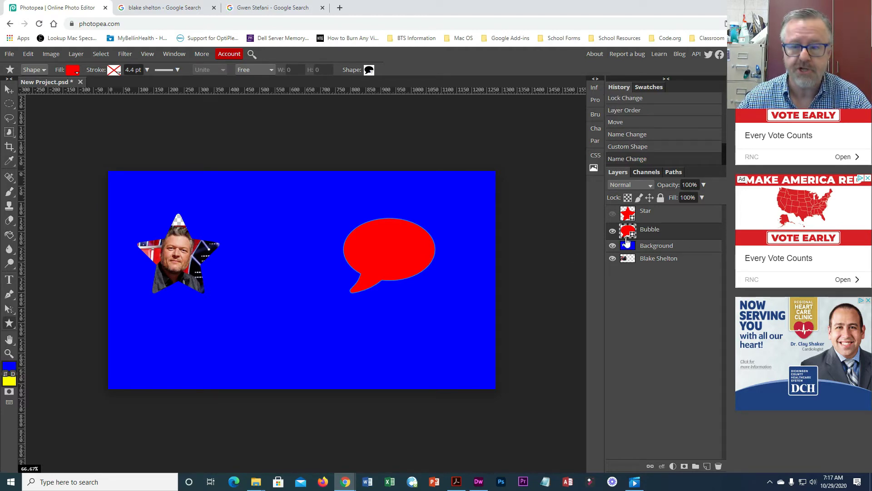
- Hide the Bubble layer and cut its outline out of the Background layer, leaving nothing selected
{"action": "left_click", "coordinate": [612, 232]}
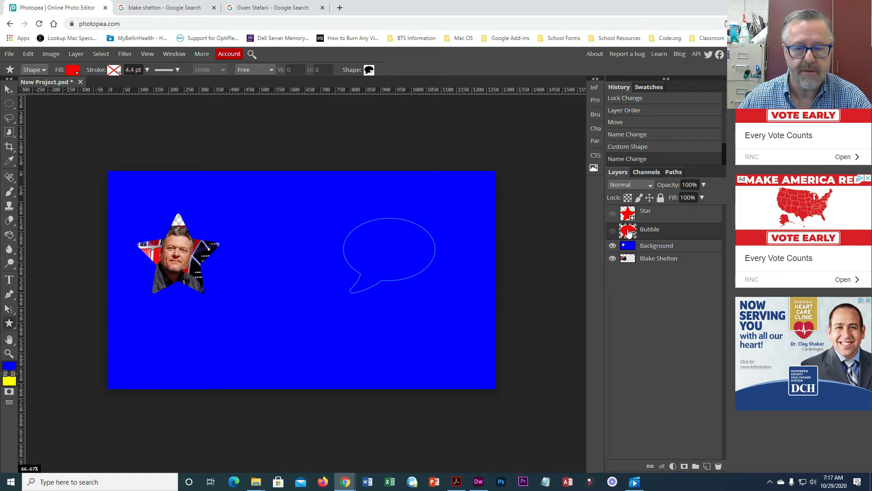
{"action": "left_click", "coordinate": [628, 232], "text": "ctrl"}
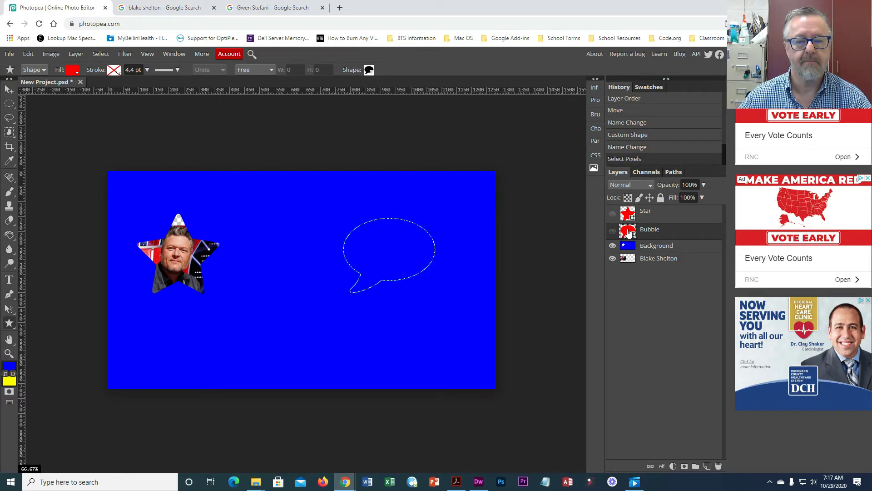
{"action": "left_click", "coordinate": [655, 247]}
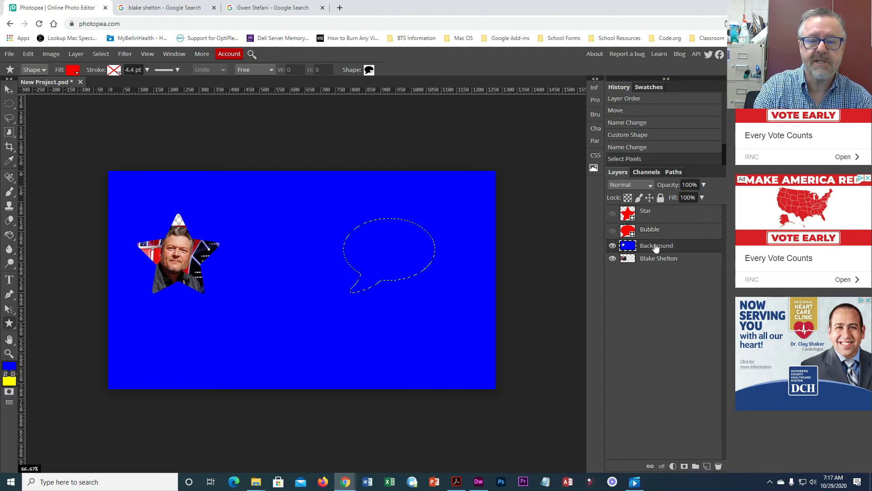
{"action": "key", "text": "Delete"}
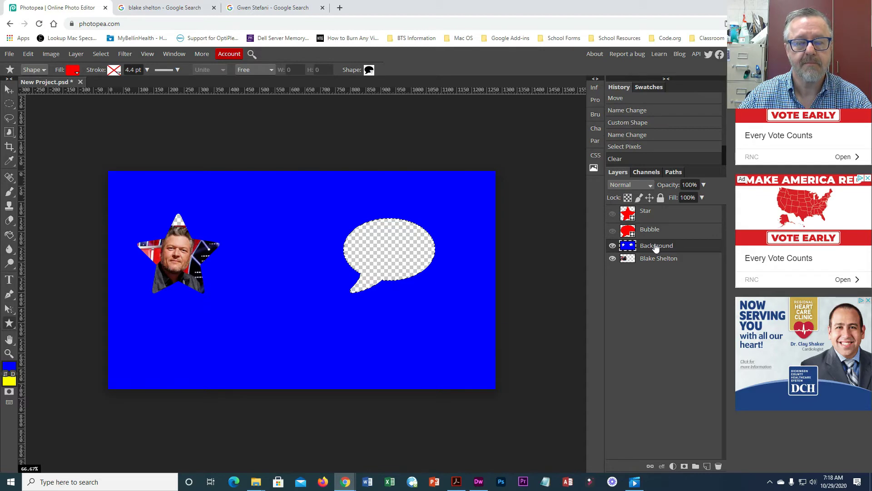
{"action": "key", "text": "ctrl+d"}
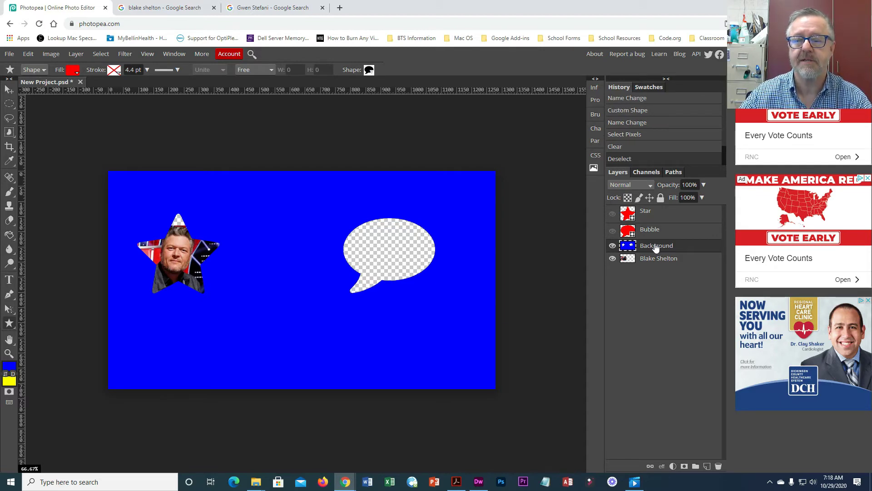
- Copy the enlarged Gwen Stefani photo from the Google image results and paste it into the Photopea project
{"action": "left_click", "coordinate": [283, 8]}
{"action": "right_click", "coordinate": [686, 182]}
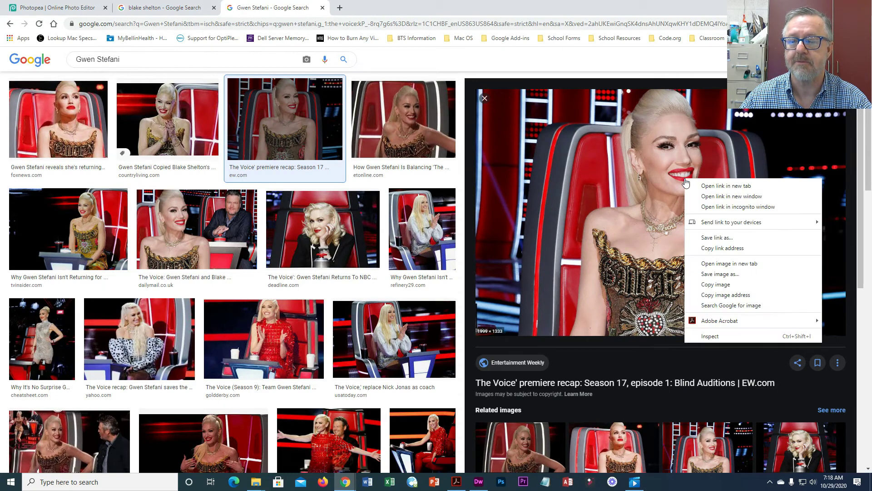
{"action": "left_click", "coordinate": [728, 285]}
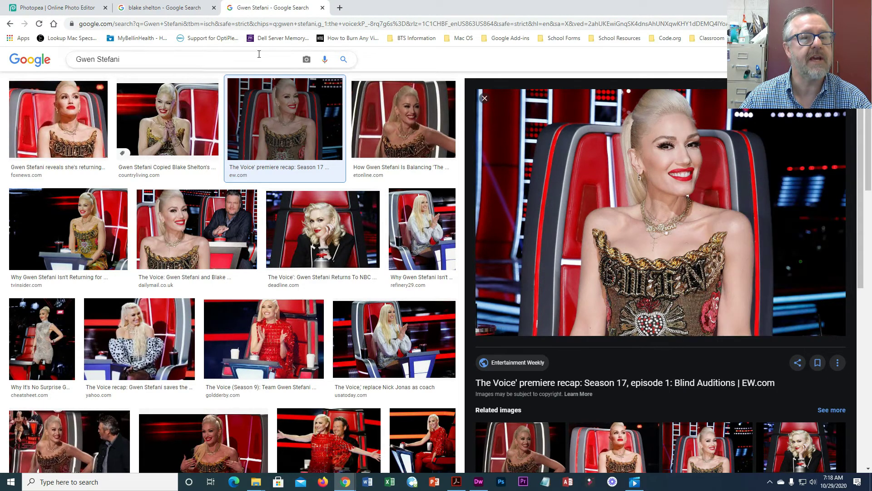
{"action": "left_click", "coordinate": [76, 9]}
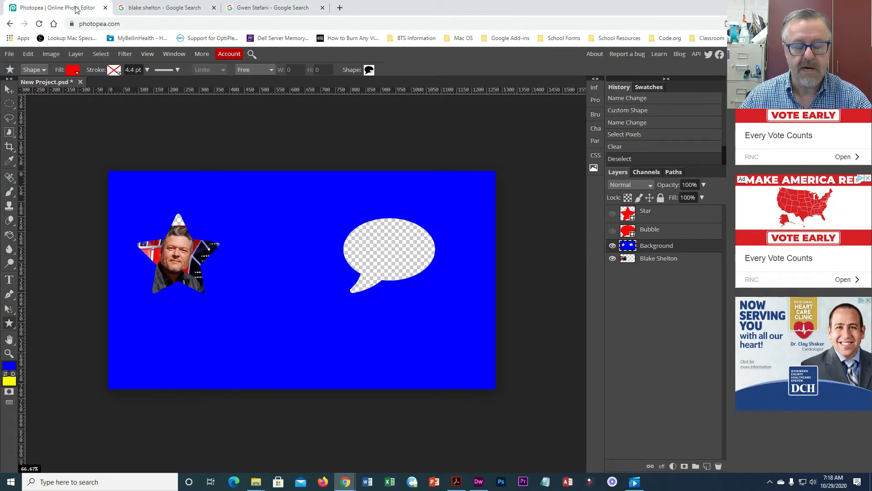
{"action": "key", "text": "ctrl+v"}
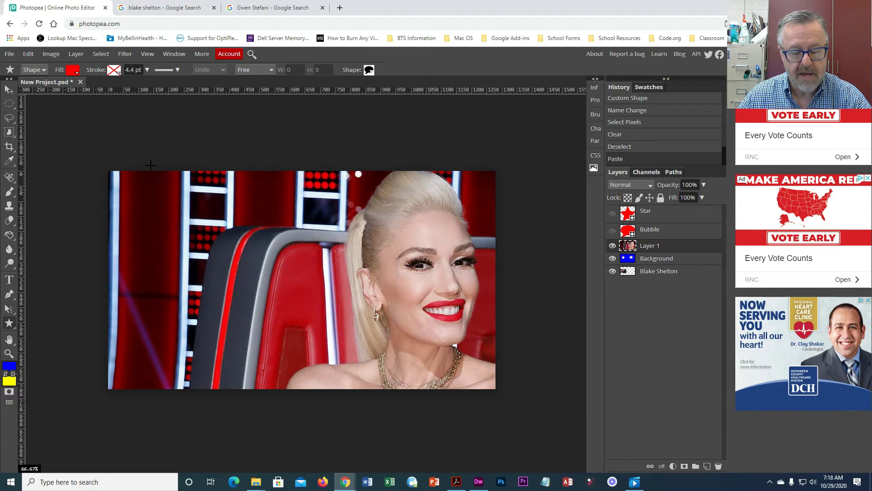
- Scale the pasted Gwen Stefani photo down to about 45% and place it over the canvas's right side
{"action": "key", "text": "ctrl+t"}
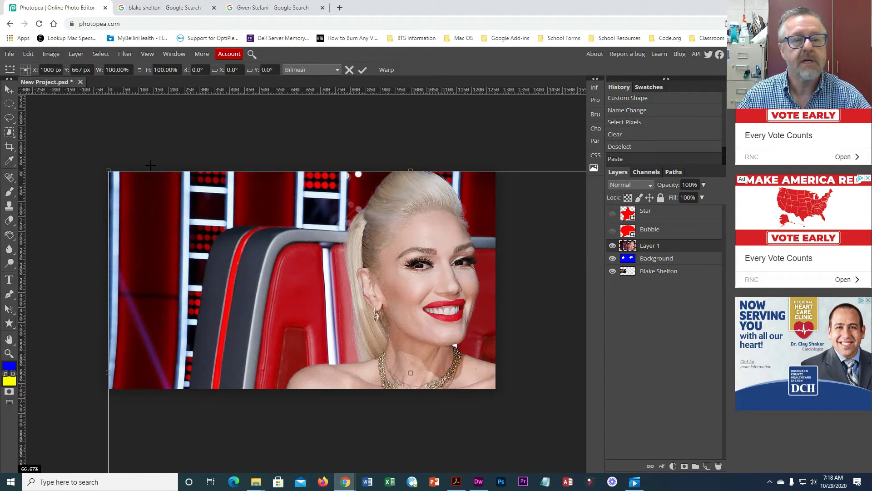
{"action": "left_click_drag", "start_coordinate": [116, 178], "coordinate": [405, 334]}
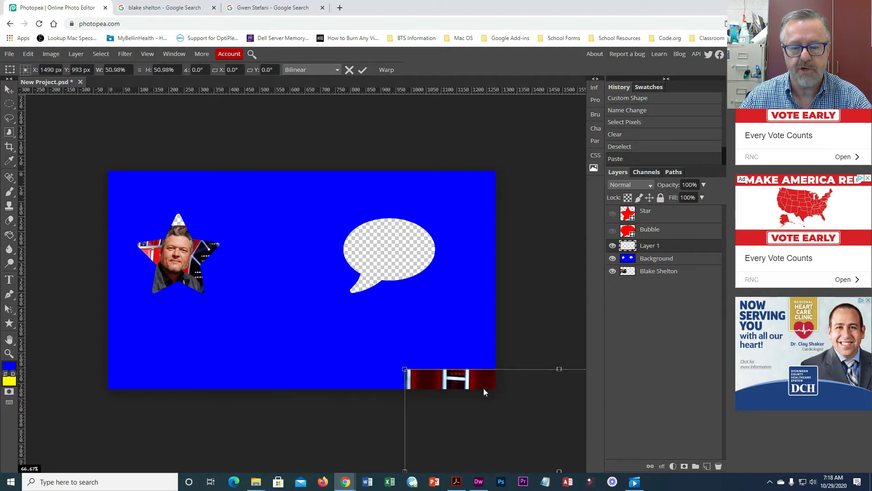
{"action": "left_click_drag", "start_coordinate": [449, 399], "coordinate": [225, 187]}
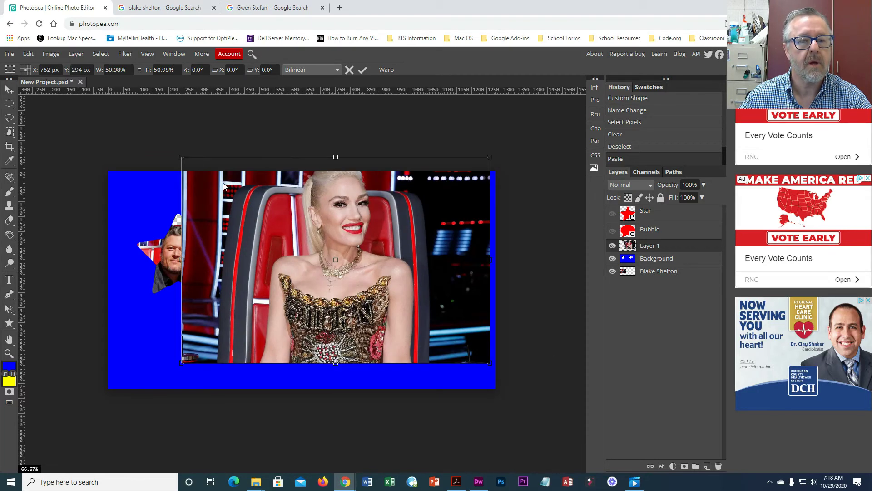
{"action": "left_click_drag", "start_coordinate": [181, 157], "coordinate": [219, 182]}
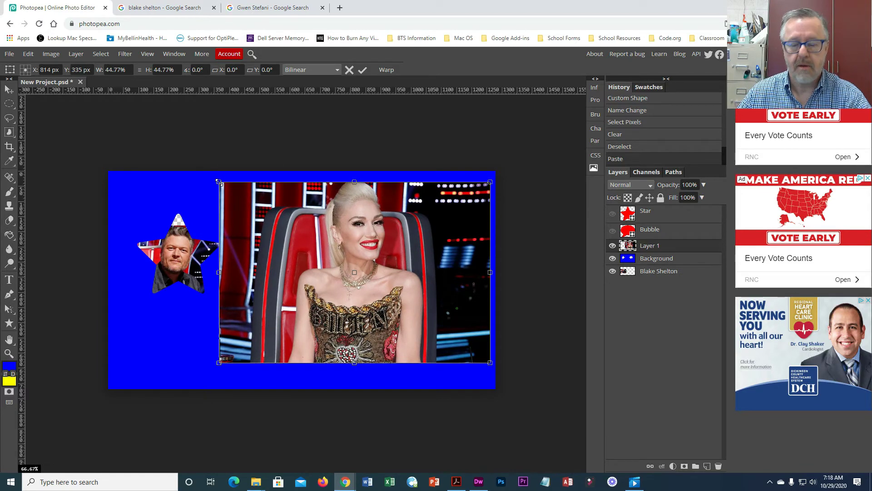
{"action": "key", "text": "Return"}
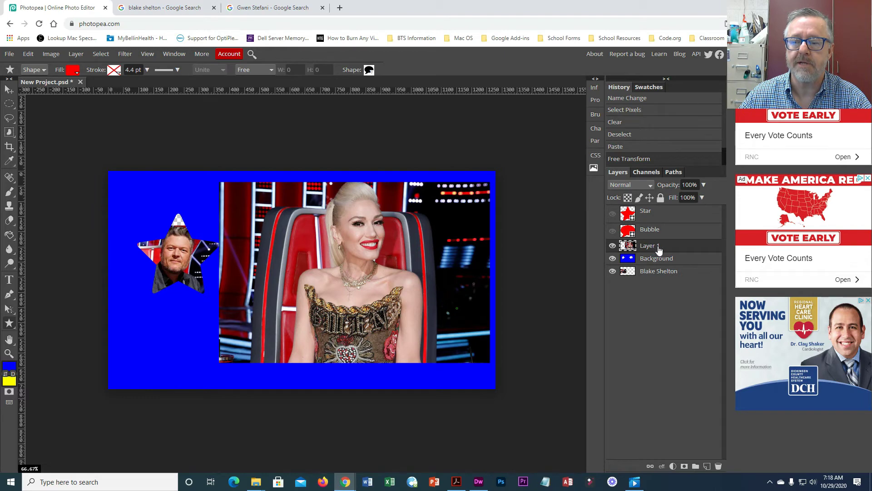
- Place the Gwen Stefani photo layer beneath the Background layer and move the photo so the face sits in the bubble cutout
{"action": "left_click_drag", "start_coordinate": [660, 249], "coordinate": [661, 261]}
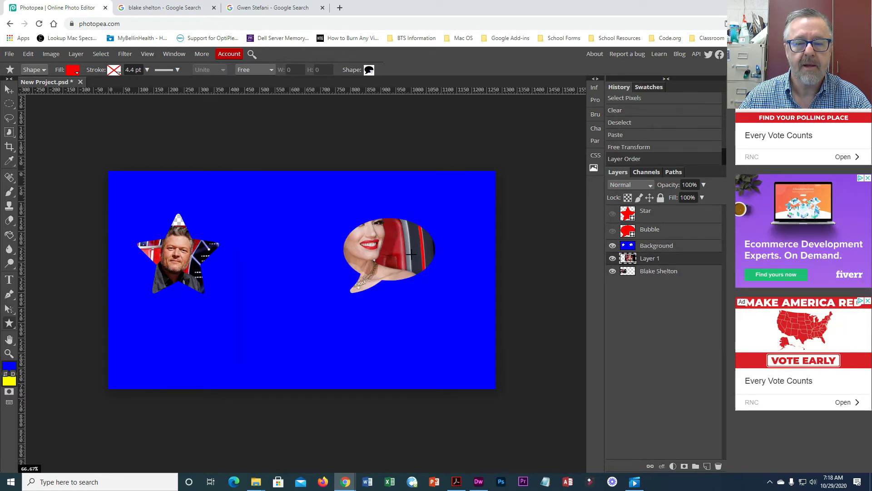
{"action": "left_click", "coordinate": [9, 89]}
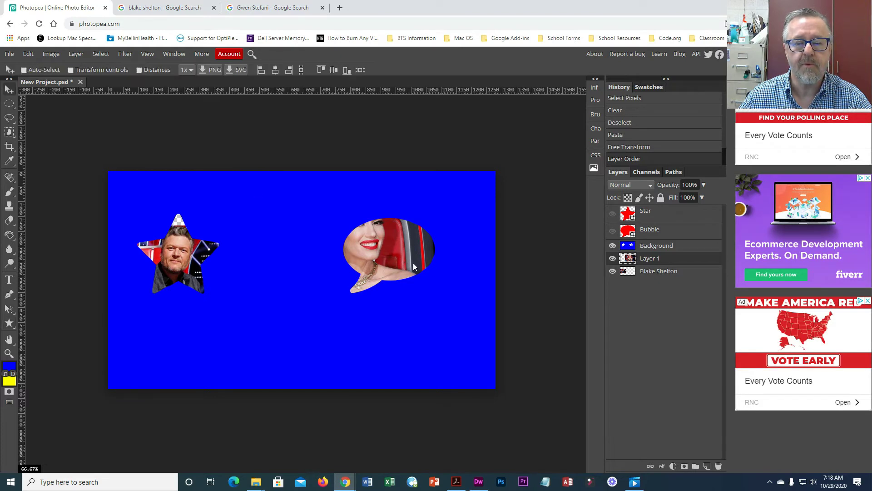
{"action": "left_click_drag", "start_coordinate": [413, 262], "coordinate": [427, 272]}
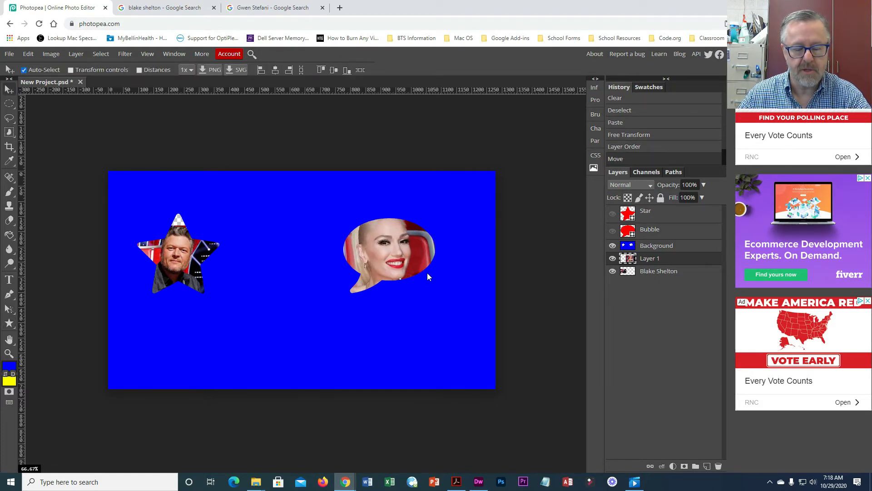
- Scale the Gwen Stefani photo to about 87% and reposition it so the whole face fits inside the bubble cutout
{"action": "key", "text": "ctrl+t"}
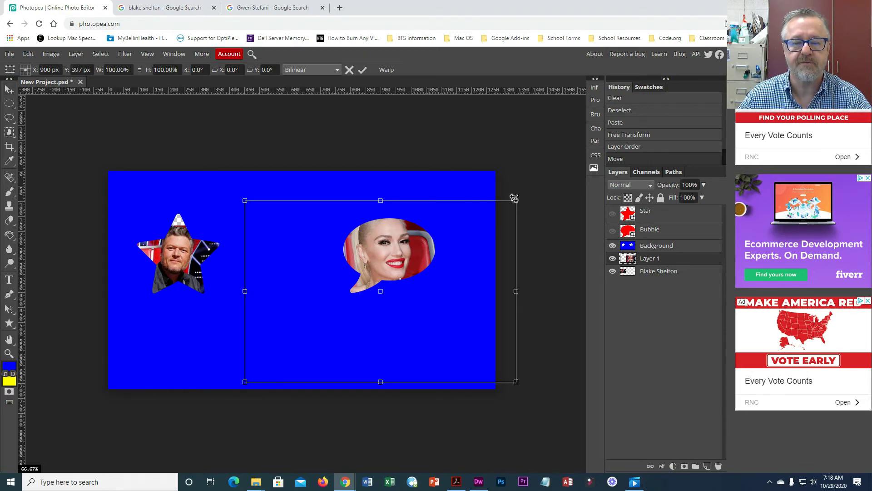
{"action": "left_click_drag", "start_coordinate": [515, 201], "coordinate": [481, 223]}
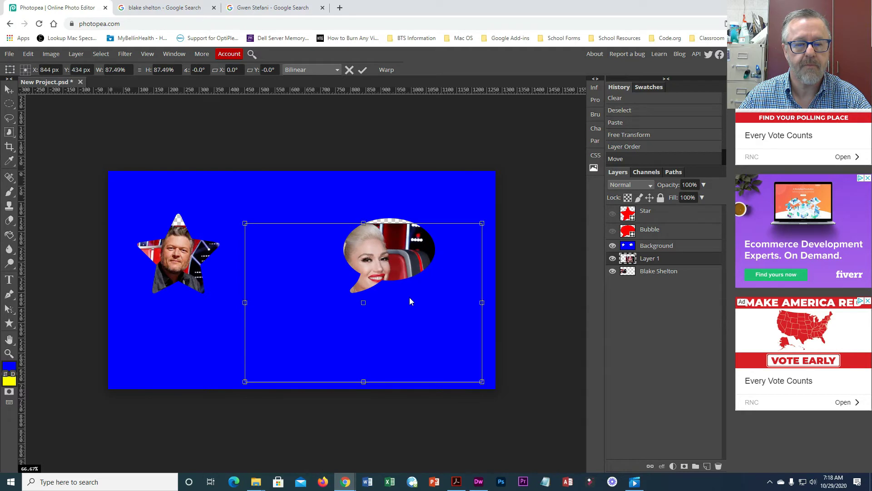
{"action": "left_click_drag", "start_coordinate": [410, 297], "coordinate": [426, 286]}
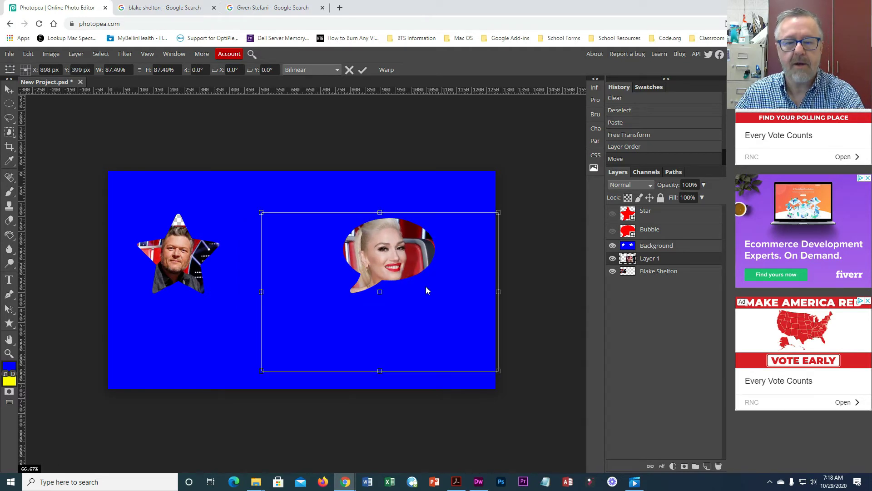
{"action": "key", "text": "Return"}
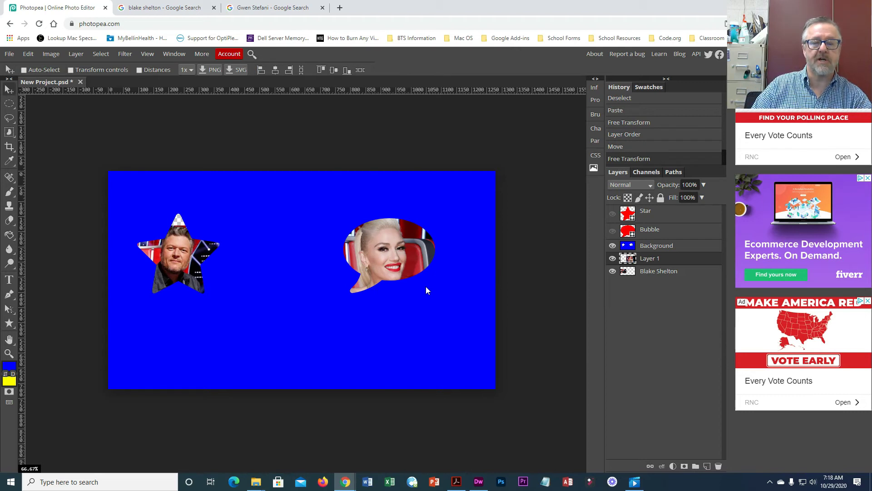
- Rename the second photo layer as Gwen Stefani
{"action": "double_click", "coordinate": [648, 264]}
{"action": "type", "text": "Gwen Sta"}
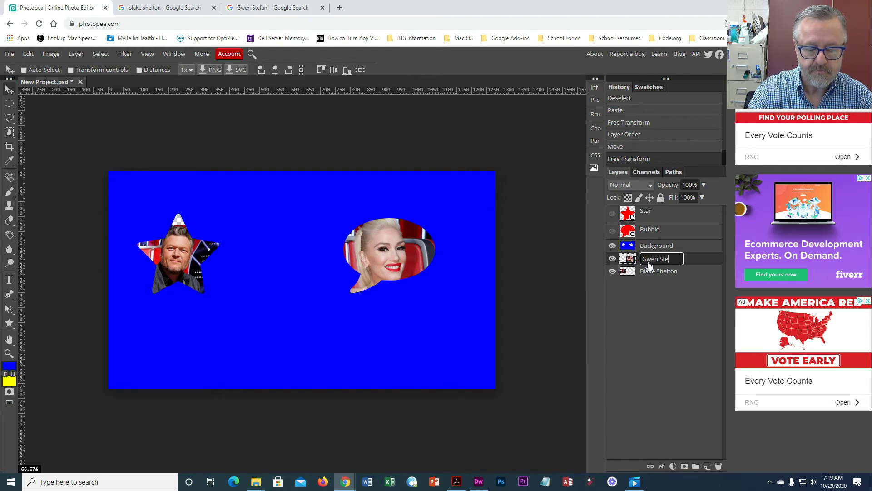
{"action": "type", "text": "fani"}
{"action": "key", "text": "Return"}
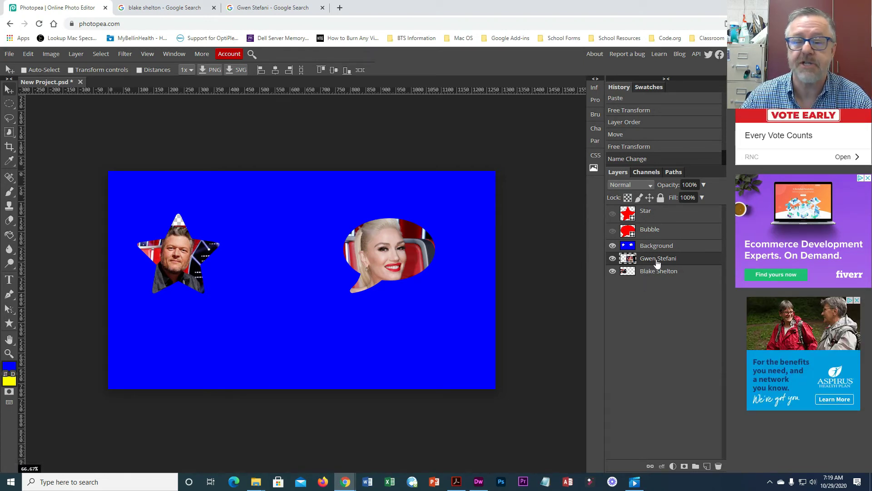
- Group the hidden Star and Bubble shape layers into a new folder
{"action": "left_click", "coordinate": [654, 216]}
{"action": "left_click", "coordinate": [654, 230]}
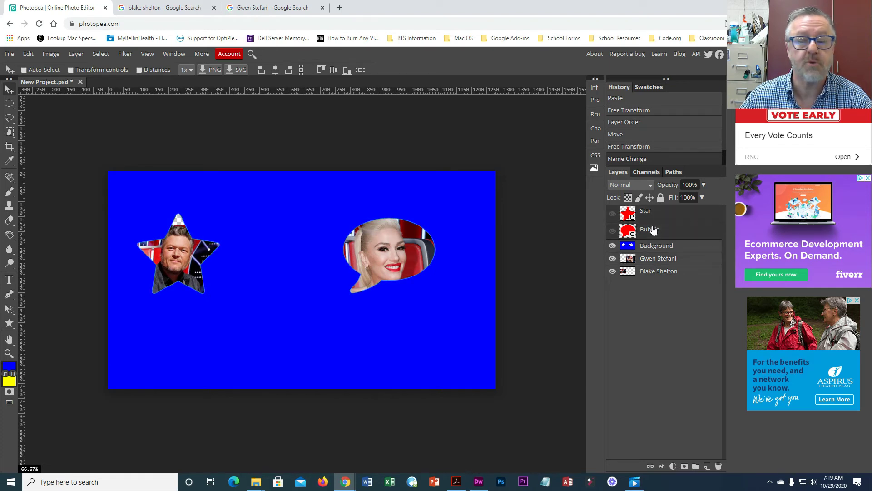
{"action": "left_click_drag", "start_coordinate": [653, 229], "coordinate": [697, 468]}
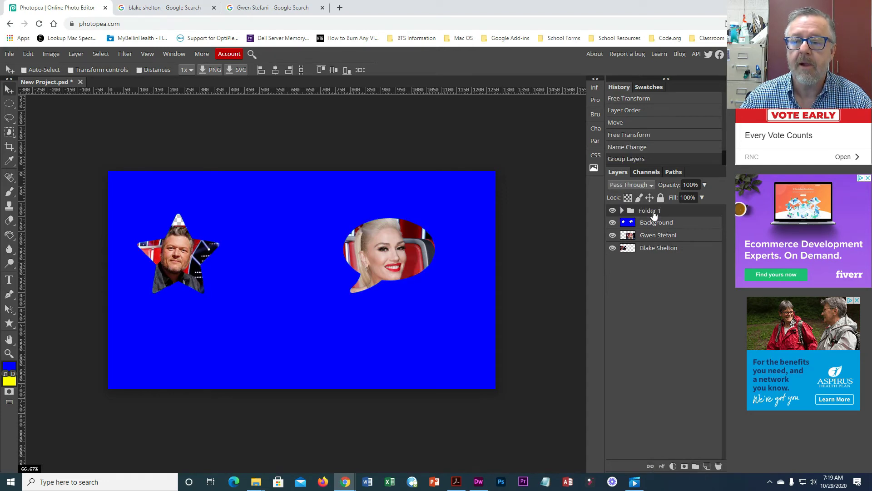
- Rename the new folder as Shapes and check the layers inside it
{"action": "double_click", "coordinate": [654, 211]}
{"action": "type", "text": "Shapes"}
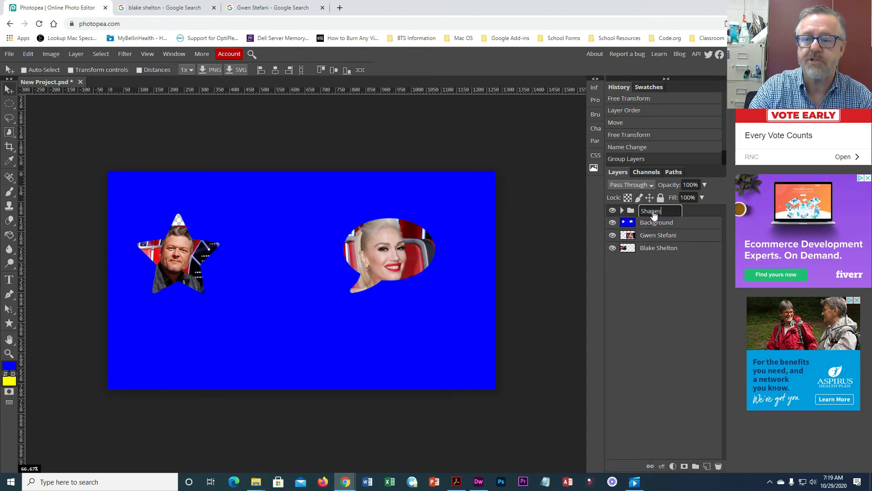
{"action": "key", "text": "Return"}
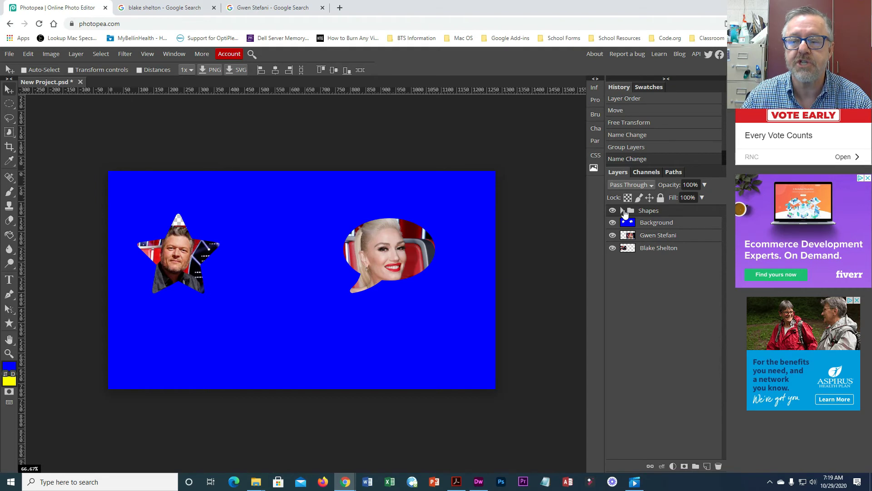
{"action": "left_click", "coordinate": [623, 211]}
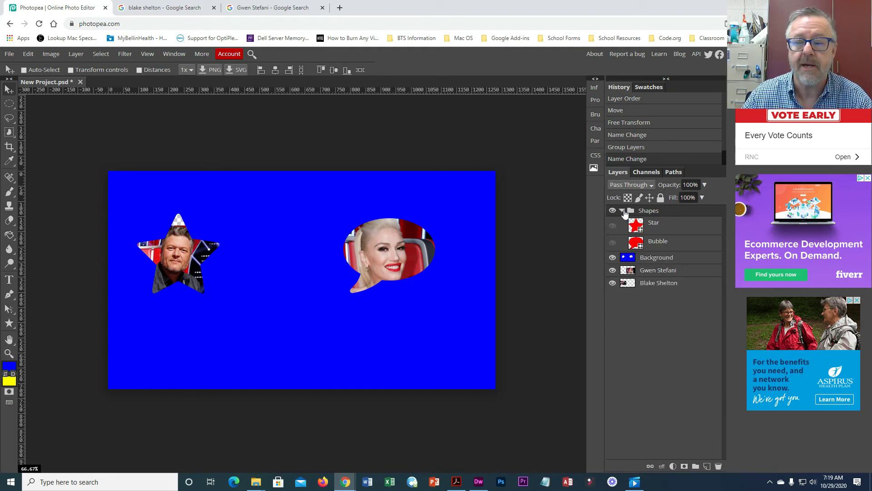
{"action": "left_click", "coordinate": [623, 211]}
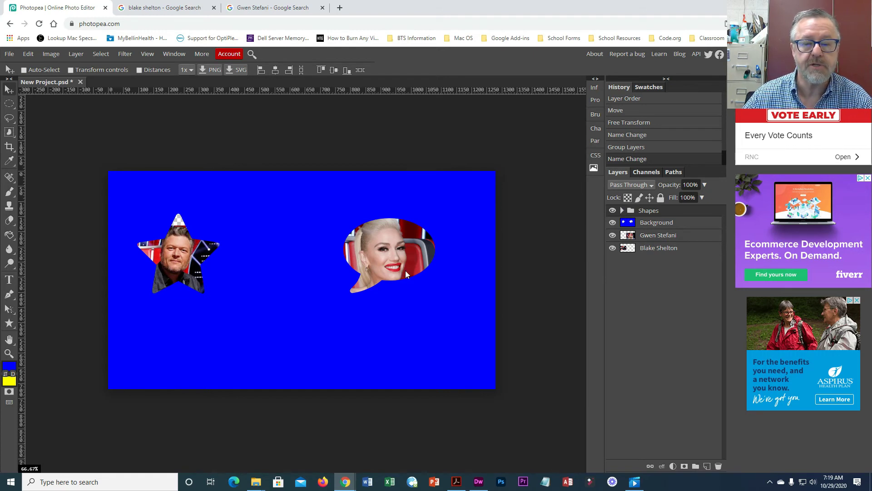
- Rotate the Gwen Stefani photo about 7.5° clockwise and reposition it so the face stays inside the bubble cutout
{"action": "left_click", "coordinate": [631, 239]}
{"action": "key", "text": "ctrl"}
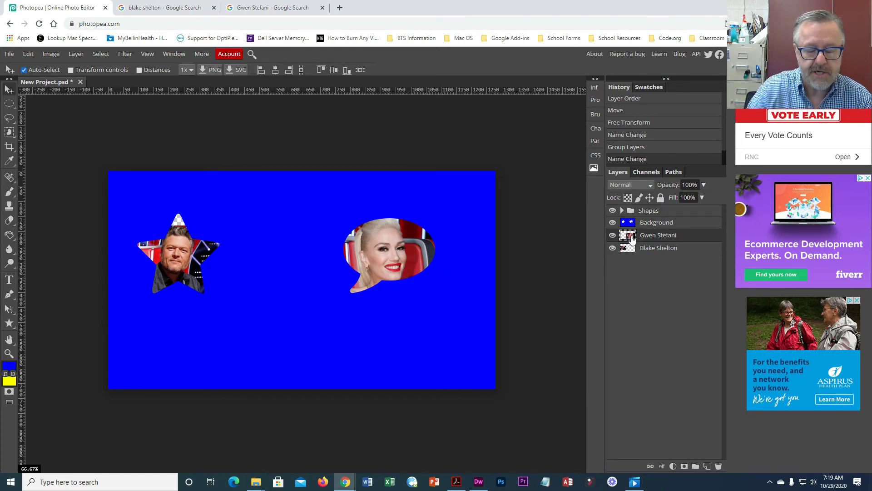
{"action": "key", "text": "ctrl+t"}
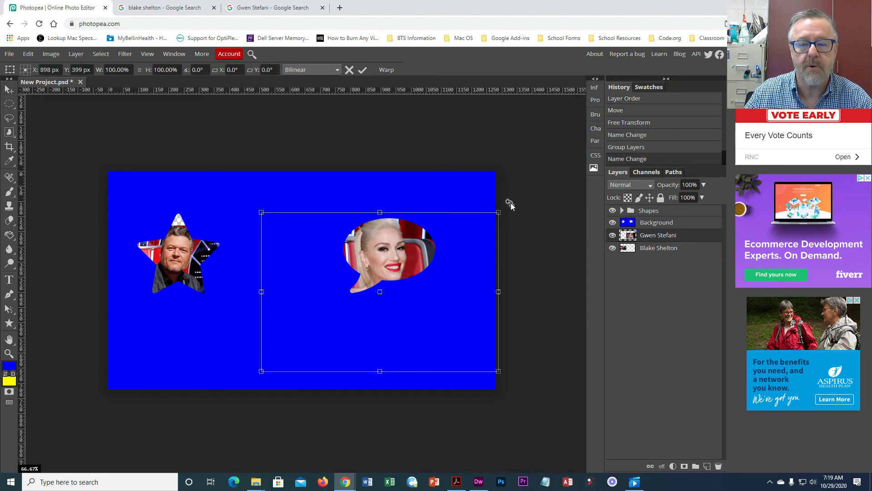
{"action": "left_click_drag", "start_coordinate": [506, 203], "coordinate": [526, 214]}
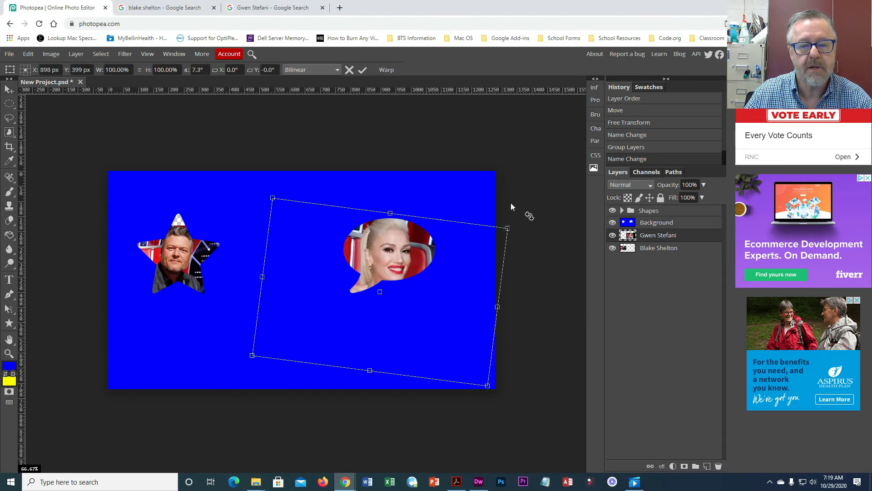
{"action": "left_click_drag", "start_coordinate": [448, 284], "coordinate": [443, 280]}
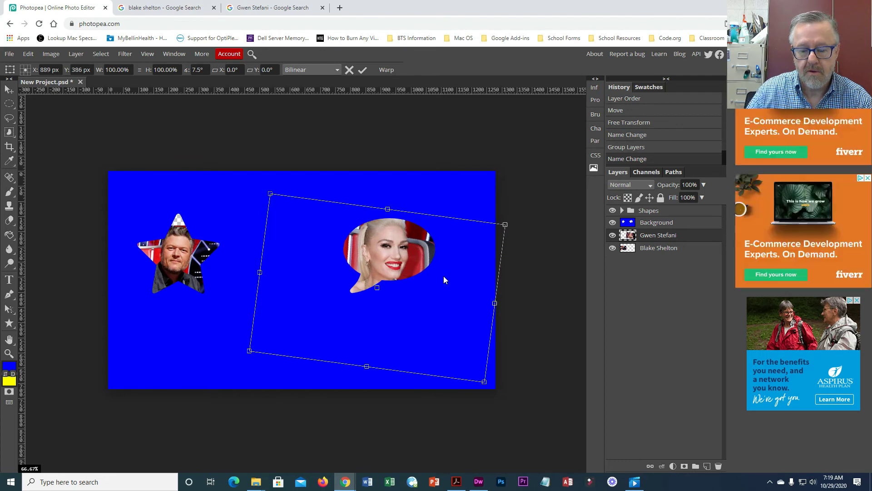
{"action": "key", "text": "Return"}
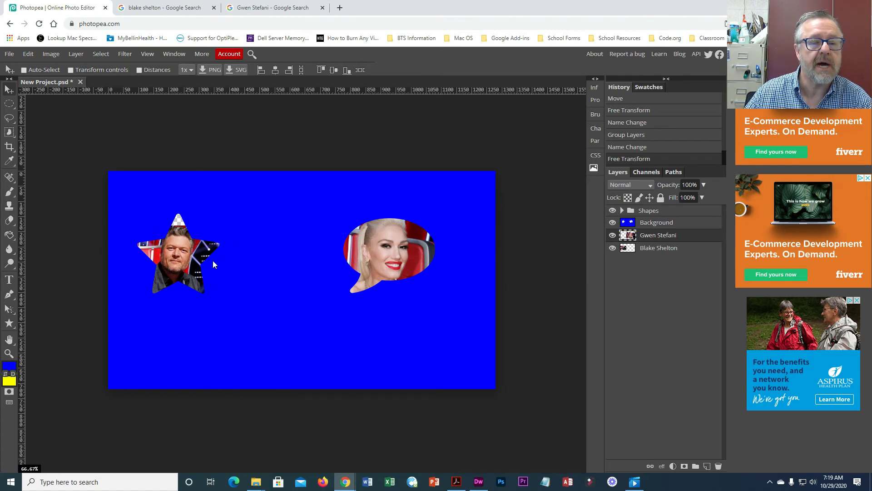
- Scale the Blake Shelton photo to about 112% and reposition it so it fills the star cutout with the face centred
{"action": "key", "text": "alt+bracketleft"}
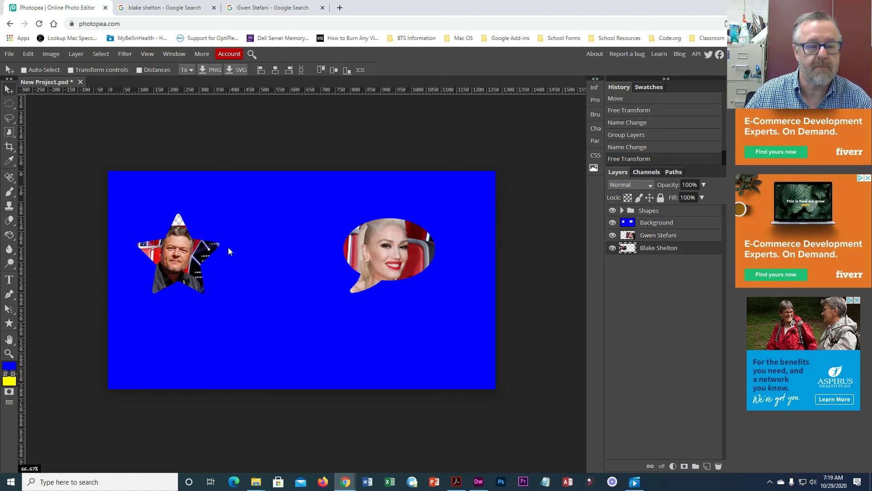
{"action": "key", "text": "ctrl"}
{"action": "key", "text": "ctrl+t"}
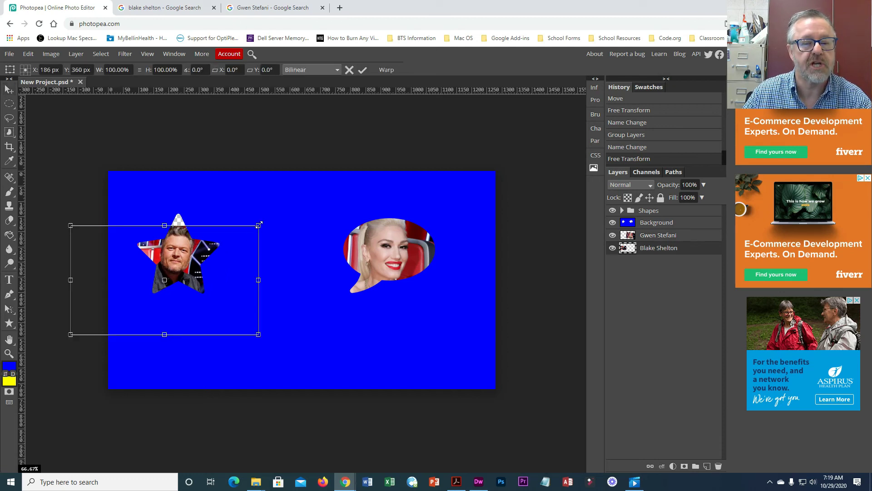
{"action": "left_click_drag", "start_coordinate": [259, 224], "coordinate": [282, 211]}
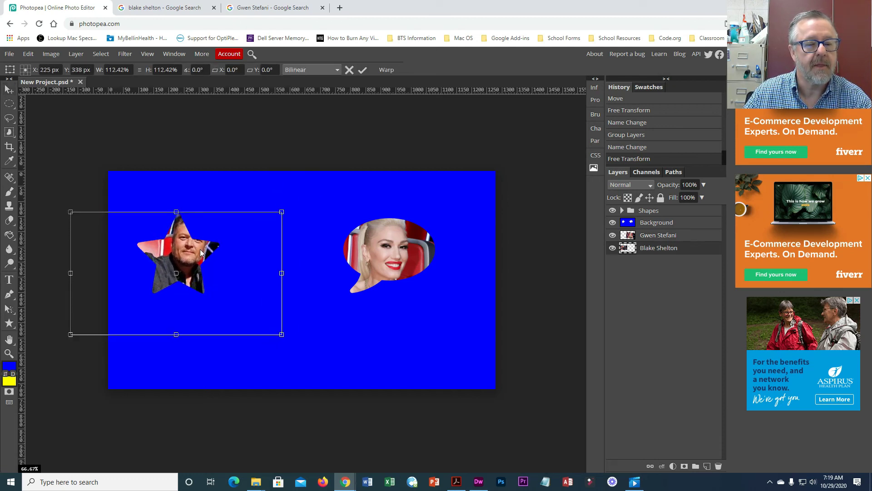
{"action": "left_click_drag", "start_coordinate": [182, 260], "coordinate": [176, 260]}
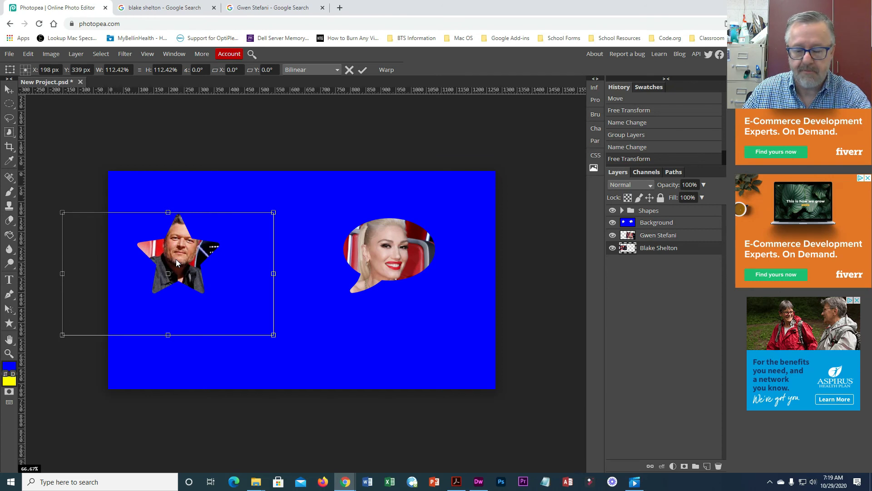
{"action": "key", "text": "Return"}
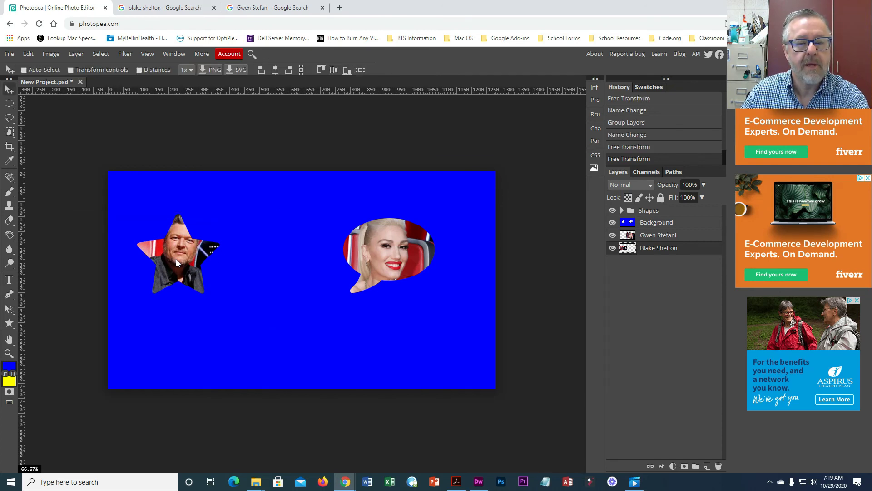
- Add a Bevel and Emboss style with a size of 9 px to the Background layer and inspect the cutout edges
{"action": "double_click", "coordinate": [717, 225]}
{"action": "left_click_drag", "start_coordinate": [295, 267], "coordinate": [640, 156]}
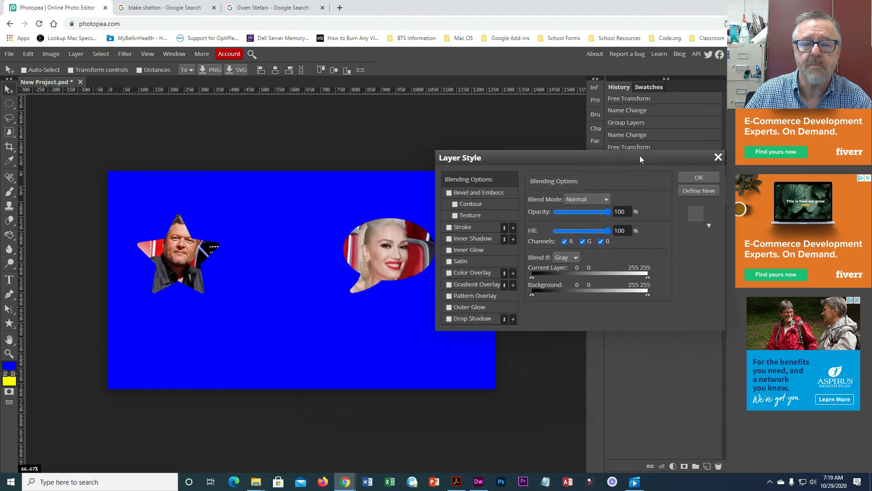
{"action": "left_click", "coordinate": [450, 193]}
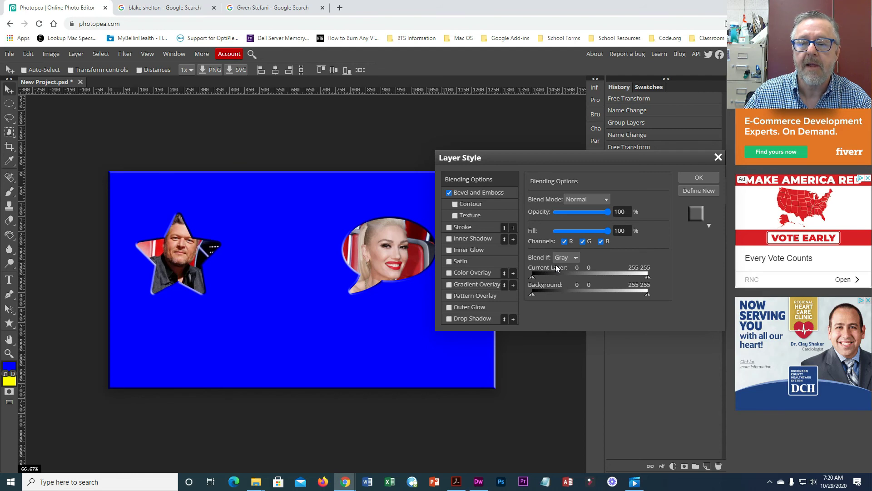
{"action": "left_click", "coordinate": [472, 195]}
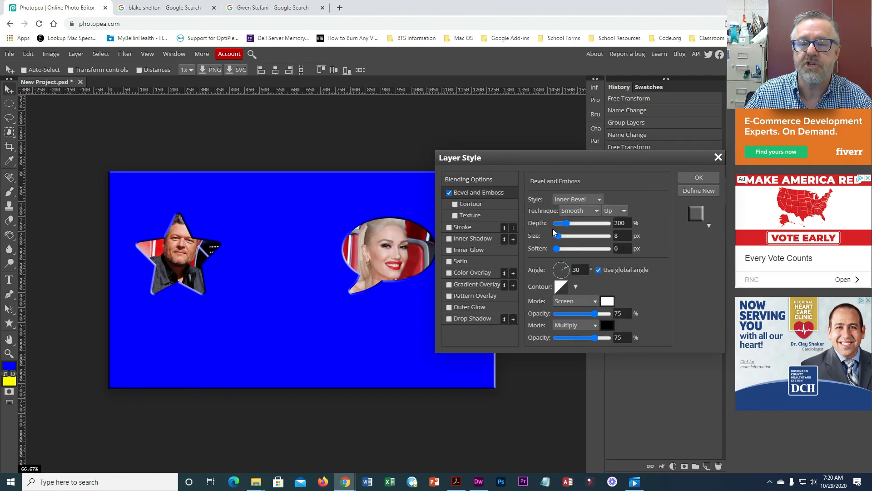
{"action": "left_click", "coordinate": [618, 235]}
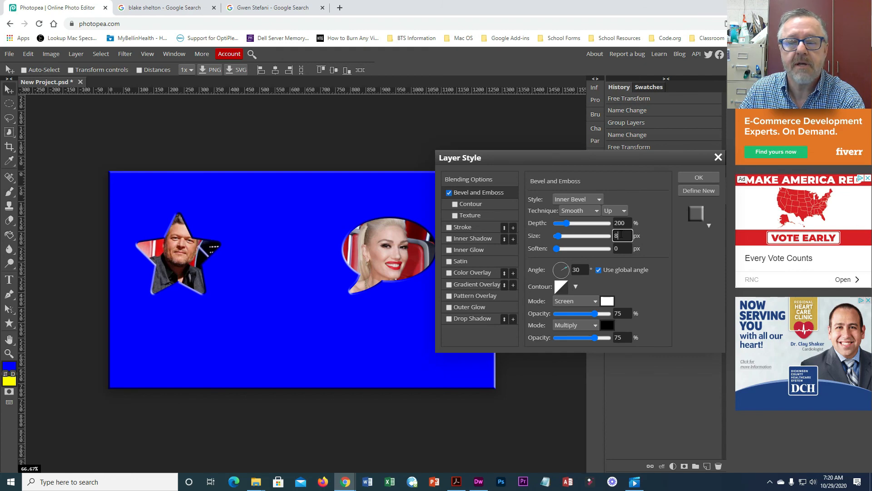
{"action": "key", "text": "Up"}
{"action": "left_click", "coordinate": [697, 181]}
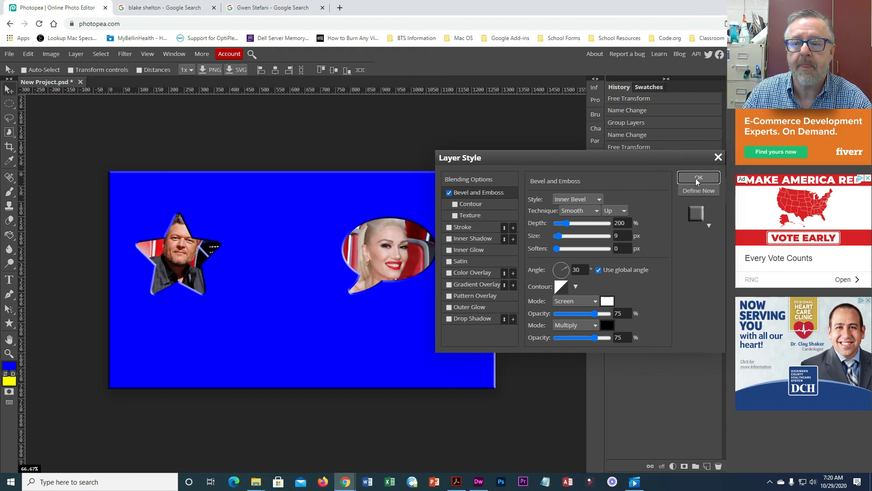
{"action": "left_click", "coordinate": [362, 271], "text": "ctrl"}
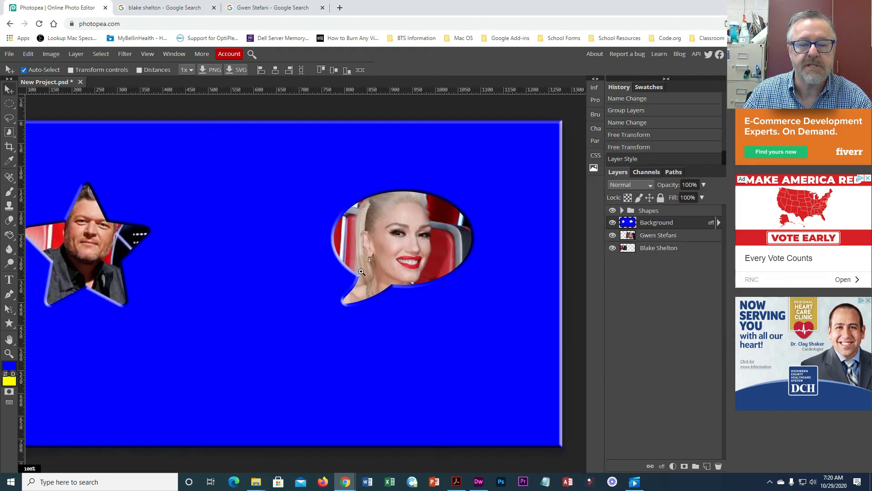
{"action": "left_click", "coordinate": [362, 271], "text": "ctrl"}
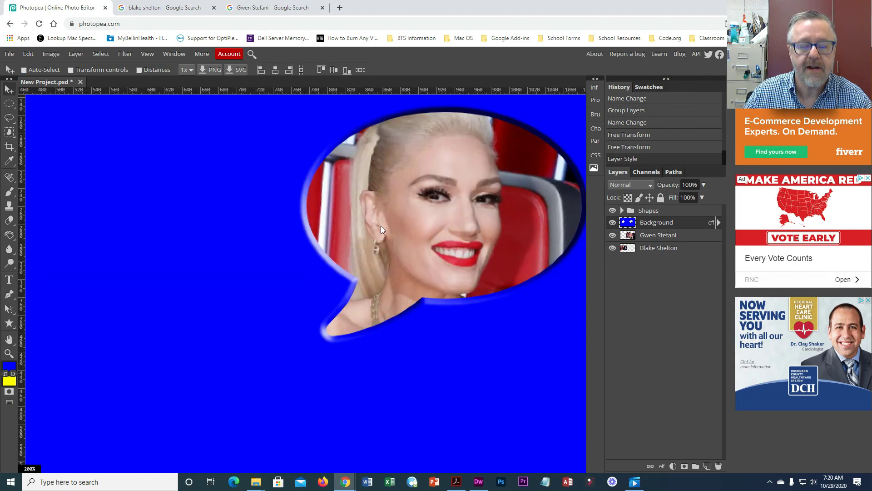
{"action": "scroll", "coordinate": [377, 245], "scroll_direction": "down", "scroll_amount": 2}
{"action": "scroll", "coordinate": [373, 261], "scroll_direction": "down", "scroll_amount": 1}
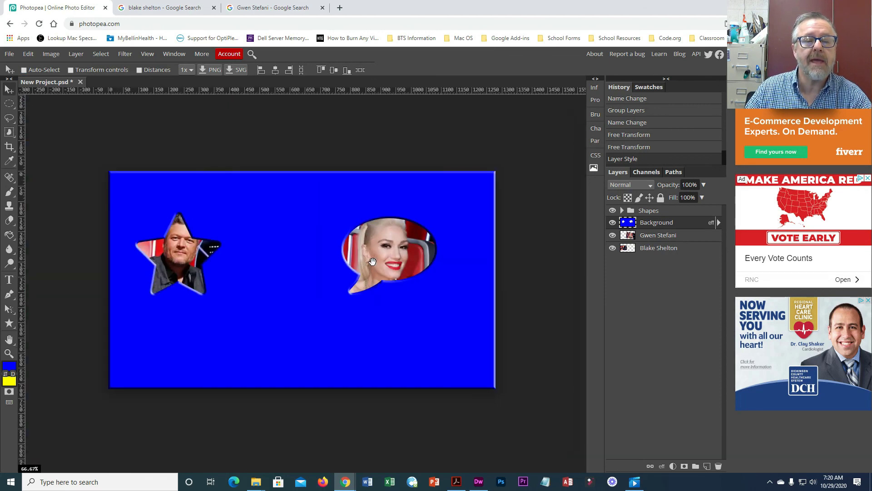